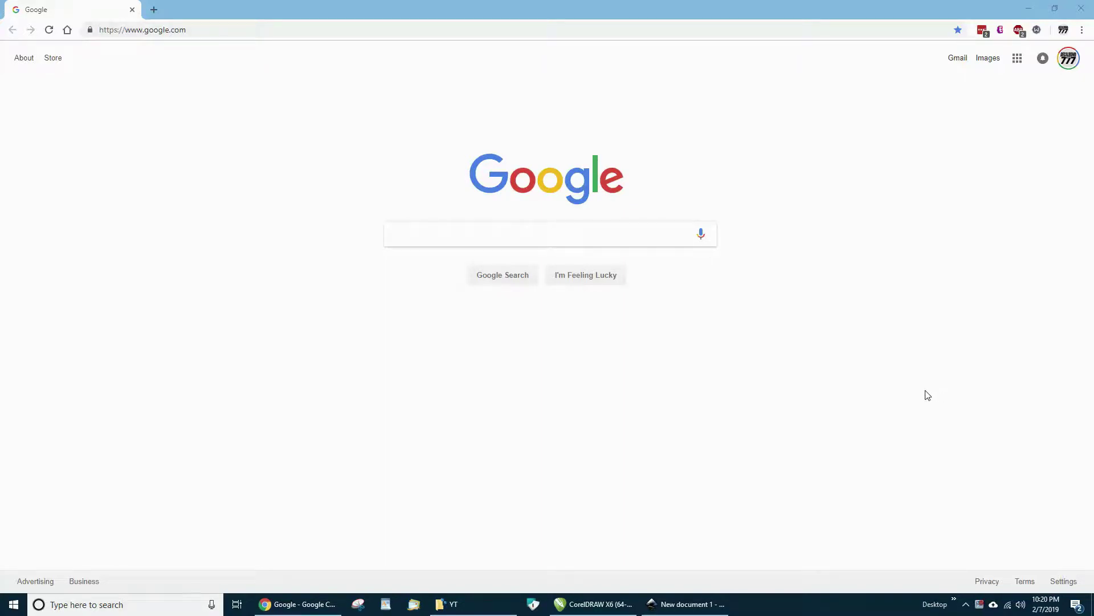
Put the cursor in the Google search box on the Chrome home page.
{"action": "left_click", "coordinate": [425, 230]}
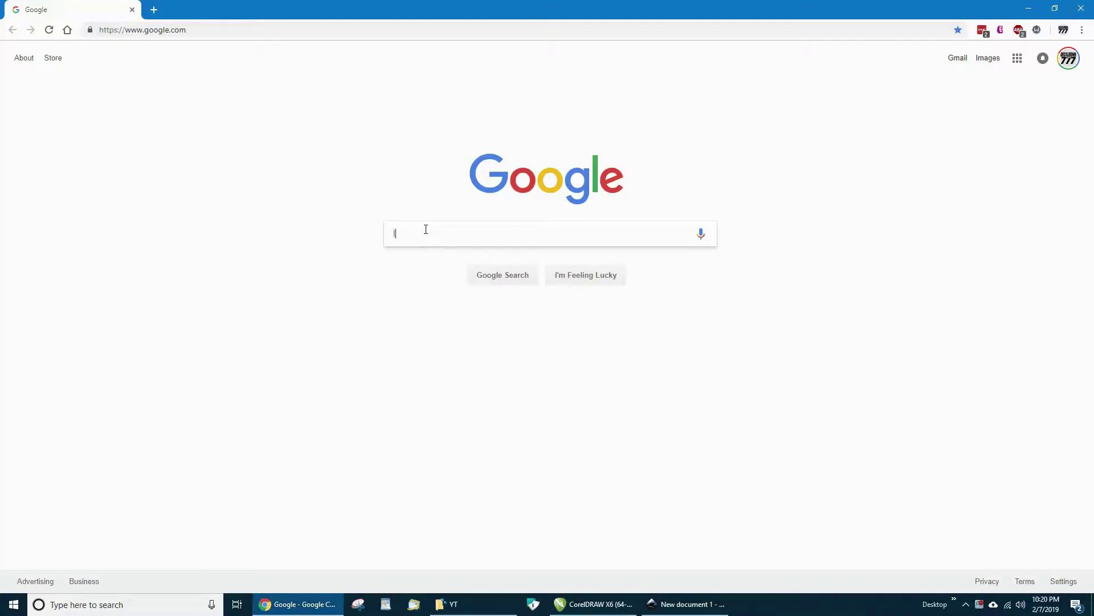
Search Google Images for 'logo' and open the McDonald's arches result in the preview panel.
{"action": "type", "text": "logo"}
{"action": "key", "text": "Return"}
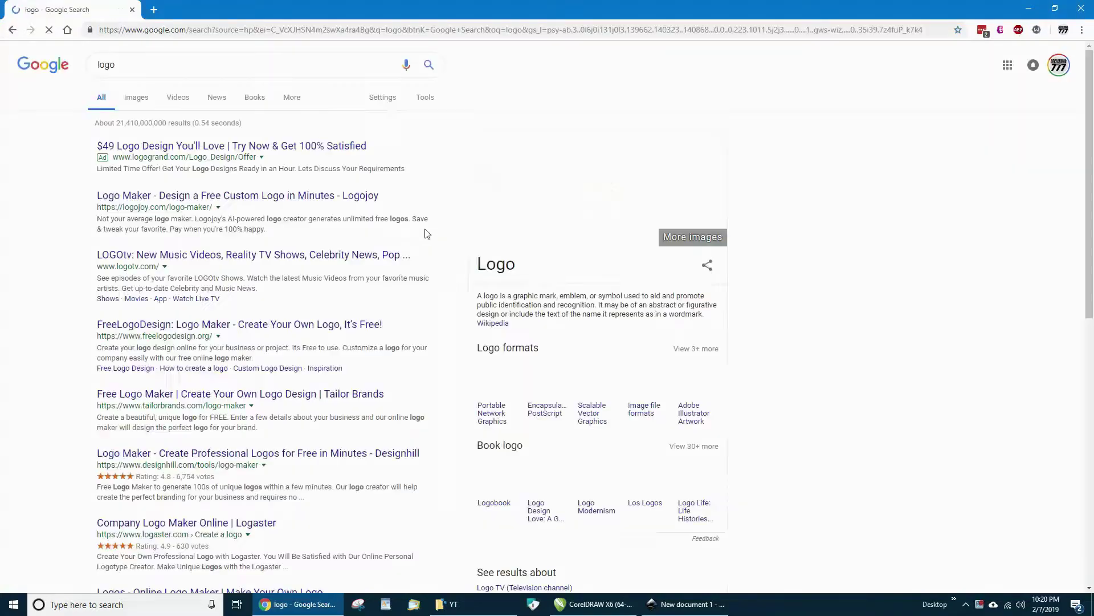
{"action": "left_click", "coordinate": [136, 100]}
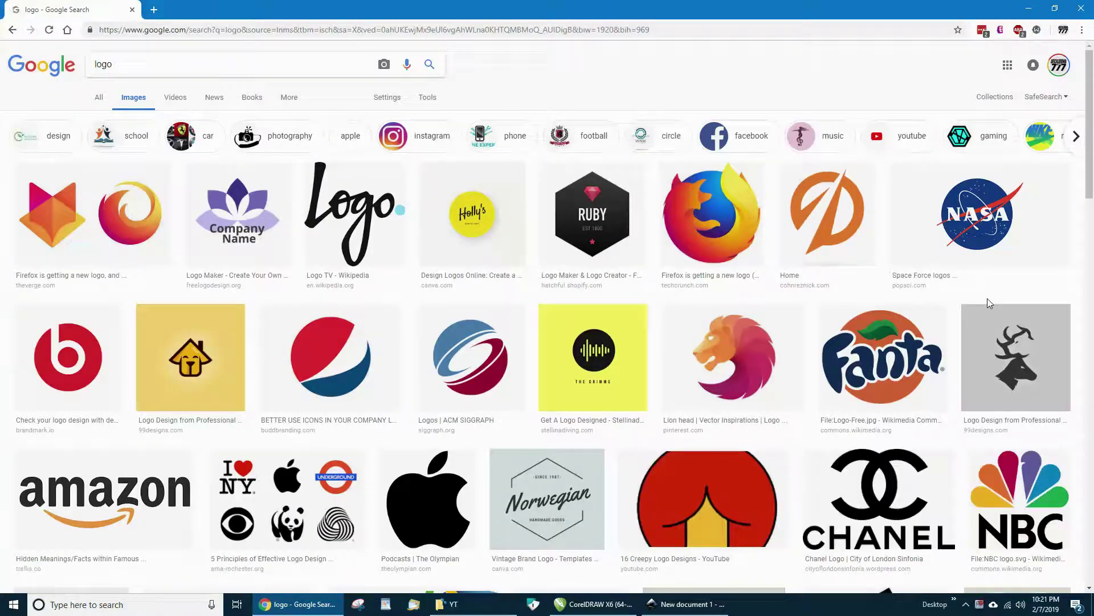
{"action": "scroll", "coordinate": [987, 299], "scroll_direction": "down", "scroll_amount": 10}
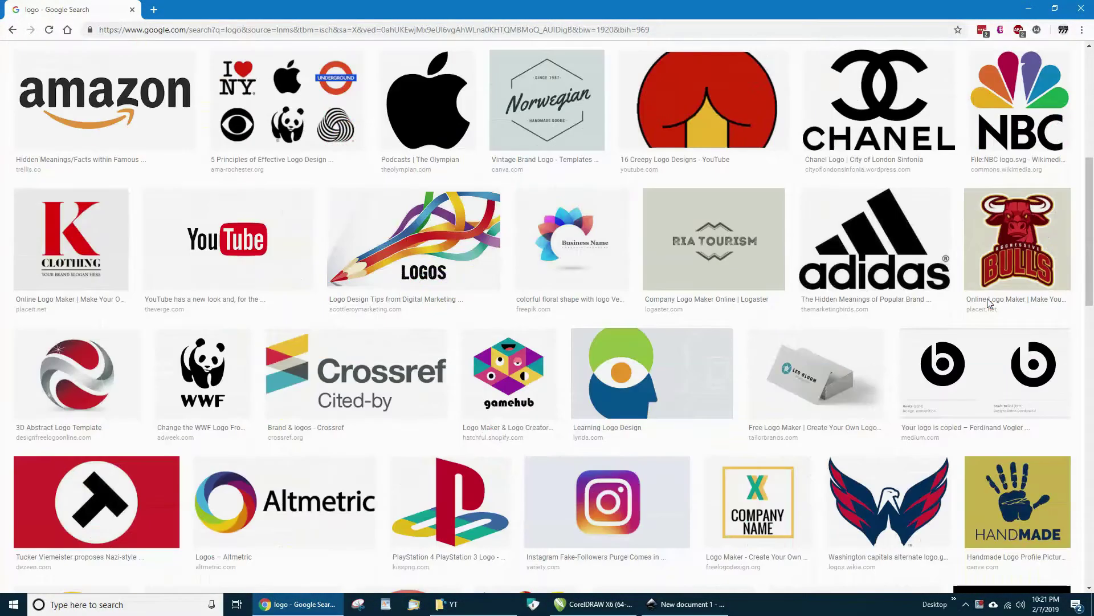
{"action": "scroll", "coordinate": [987, 299], "scroll_direction": "down", "scroll_amount": 3}
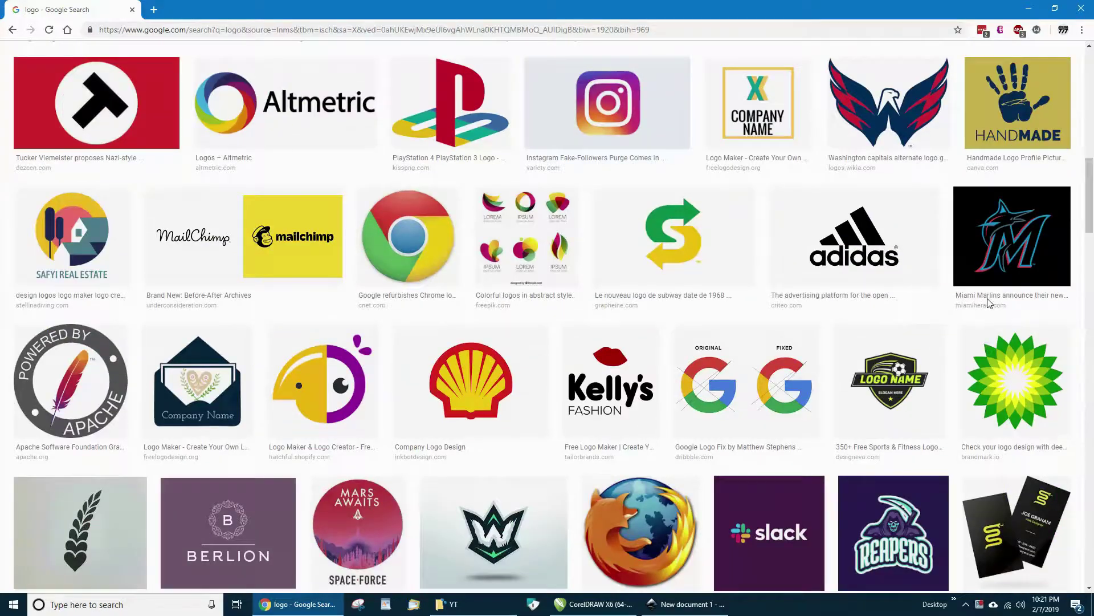
{"action": "scroll", "coordinate": [988, 299], "scroll_direction": "down", "scroll_amount": 7}
{"action": "scroll", "coordinate": [987, 302], "scroll_direction": "down", "scroll_amount": 4}
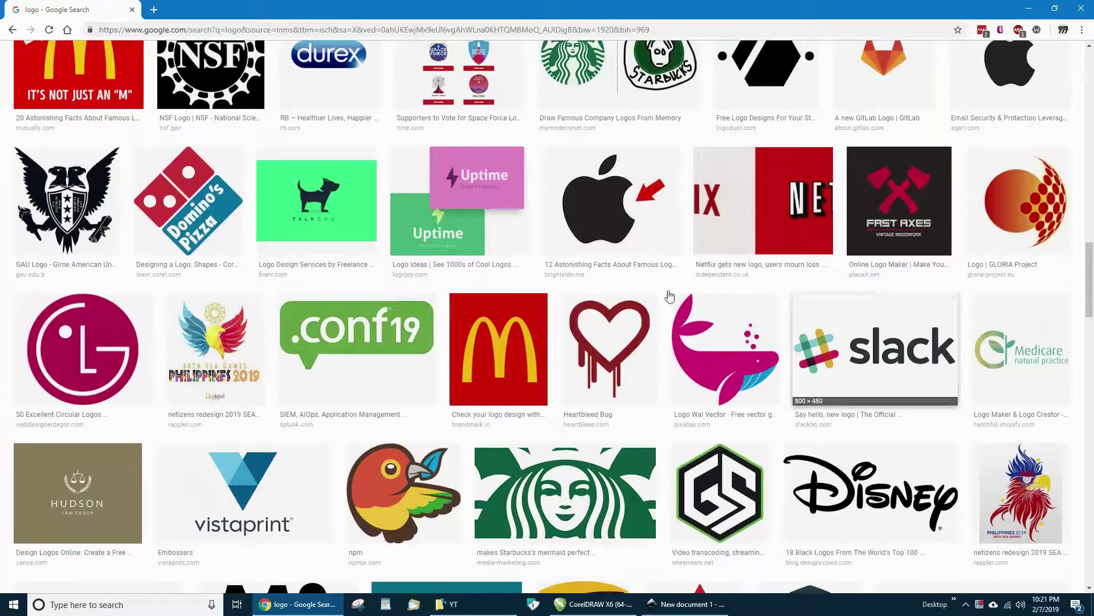
{"action": "left_click", "coordinate": [515, 347]}
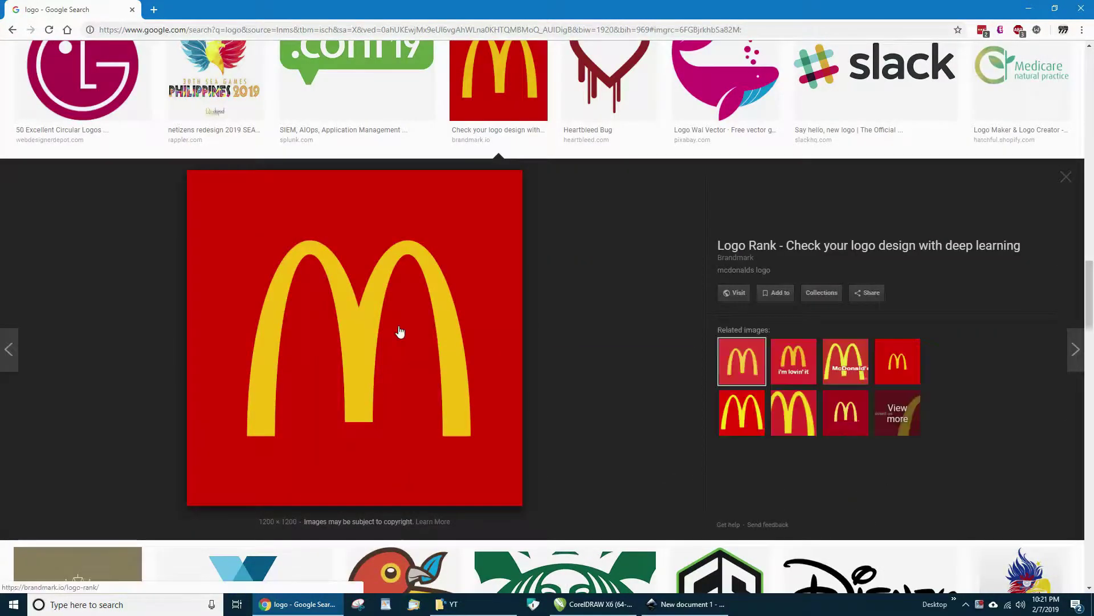
Open the McDonald's logo full-size in a new tab and save it as mcdonalds.png in Downloads.
{"action": "right_click", "coordinate": [401, 332]}
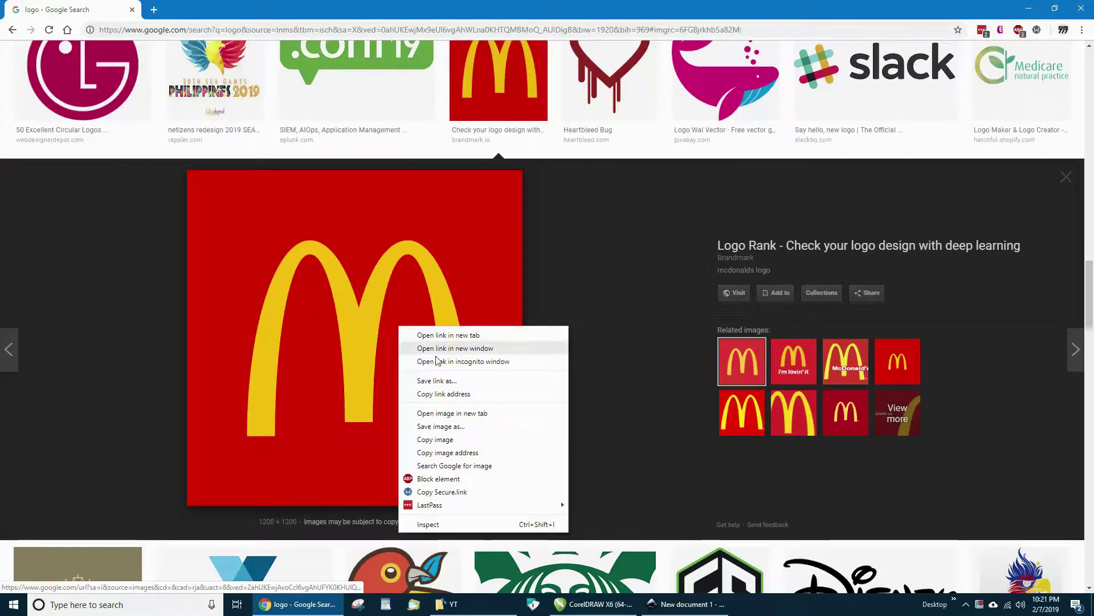
{"action": "left_click", "coordinate": [442, 413]}
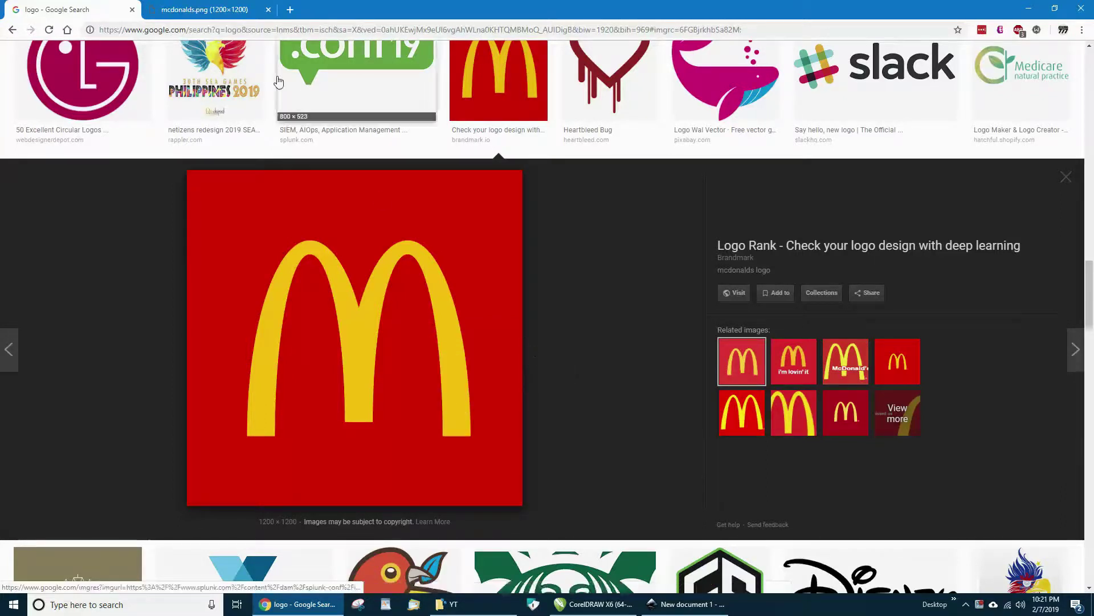
{"action": "left_click", "coordinate": [204, 9]}
{"action": "left_click", "coordinate": [468, 261]}
{"action": "right_click", "coordinate": [469, 262]}
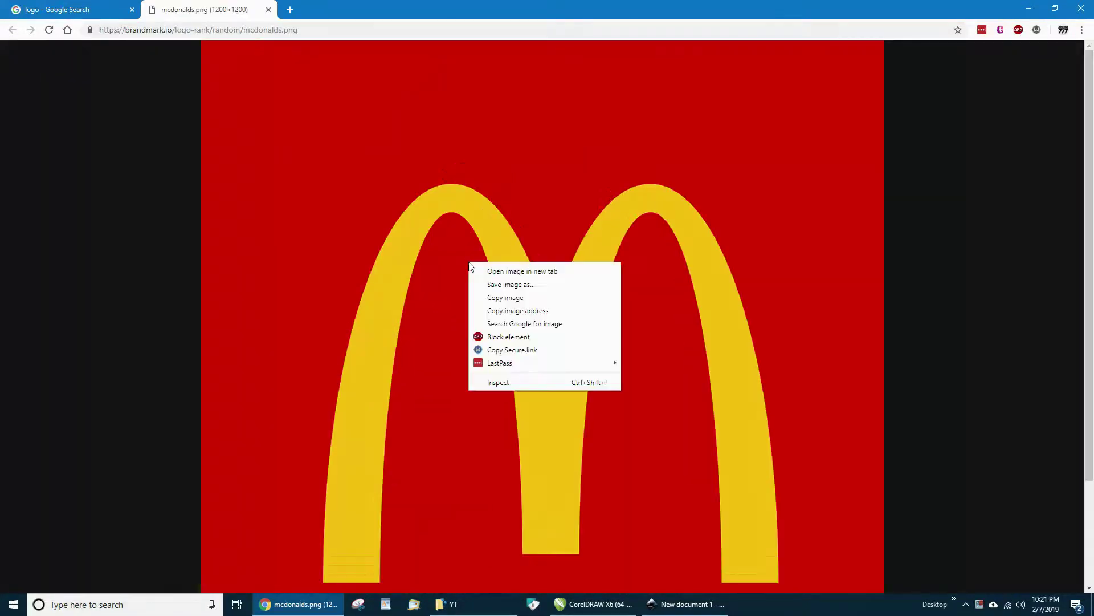
{"action": "left_click", "coordinate": [508, 285]}
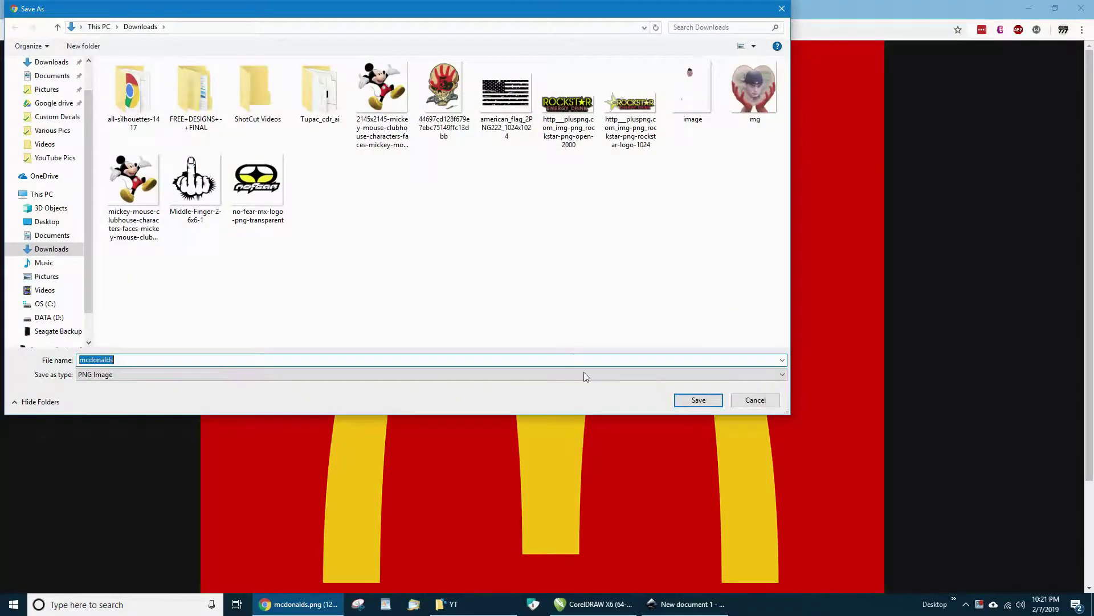
{"action": "left_click", "coordinate": [708, 403]}
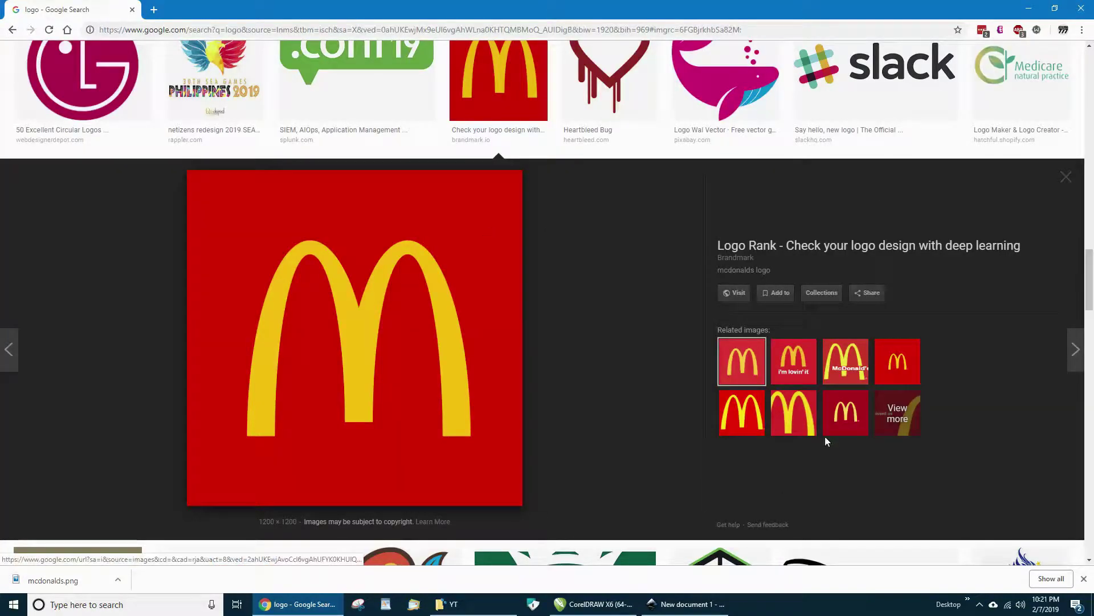
Return to the Google home page and search for 'inkscape'.
{"action": "scroll", "coordinate": [601, 312], "scroll_direction": "up", "scroll_amount": 5}
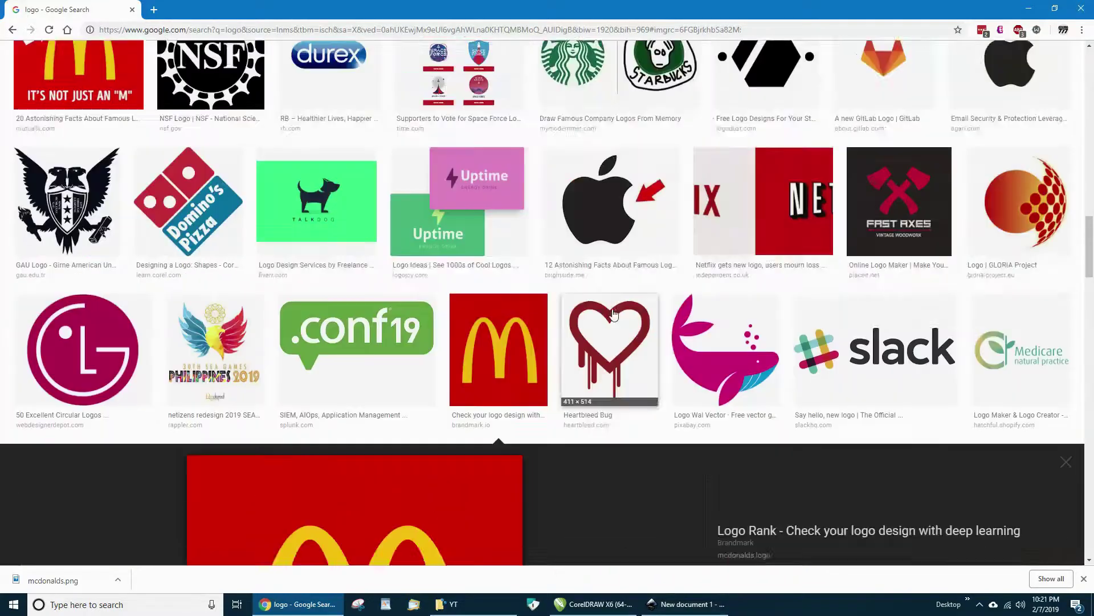
{"action": "scroll", "coordinate": [614, 313], "scroll_direction": "up", "scroll_amount": 10}
{"action": "left_click", "coordinate": [67, 30]}
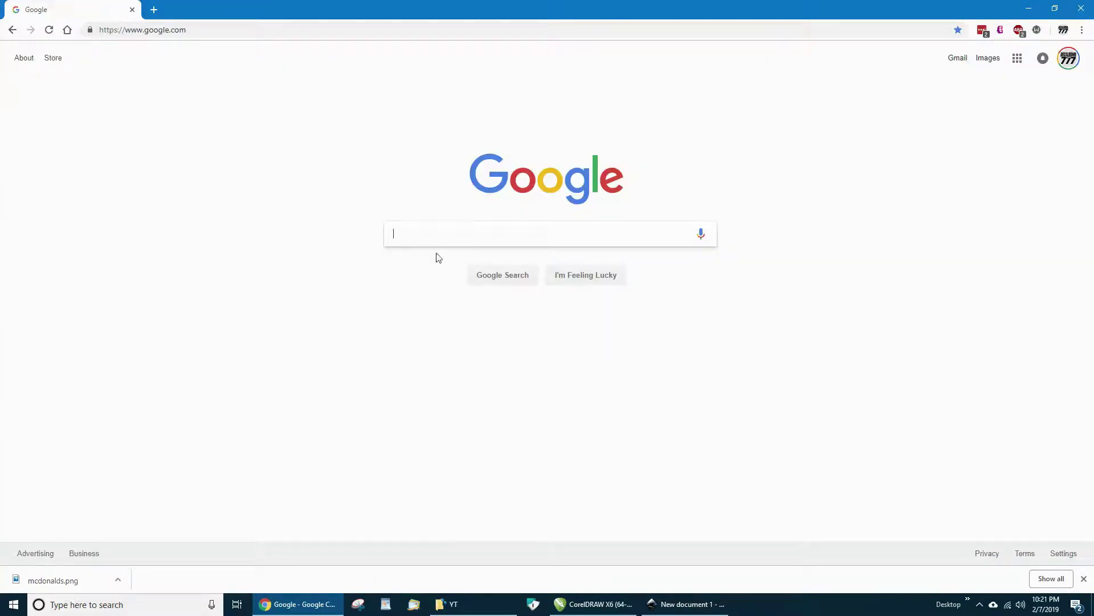
{"action": "left_click", "coordinate": [413, 234]}
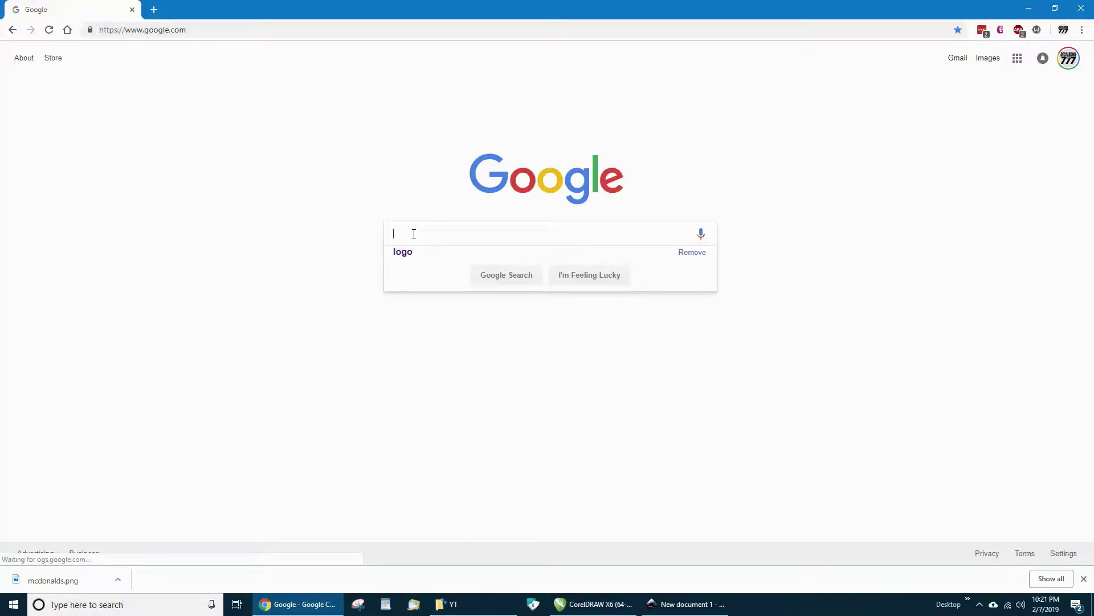
{"action": "type", "text": "inkscape"}
{"action": "key", "text": "Return"}
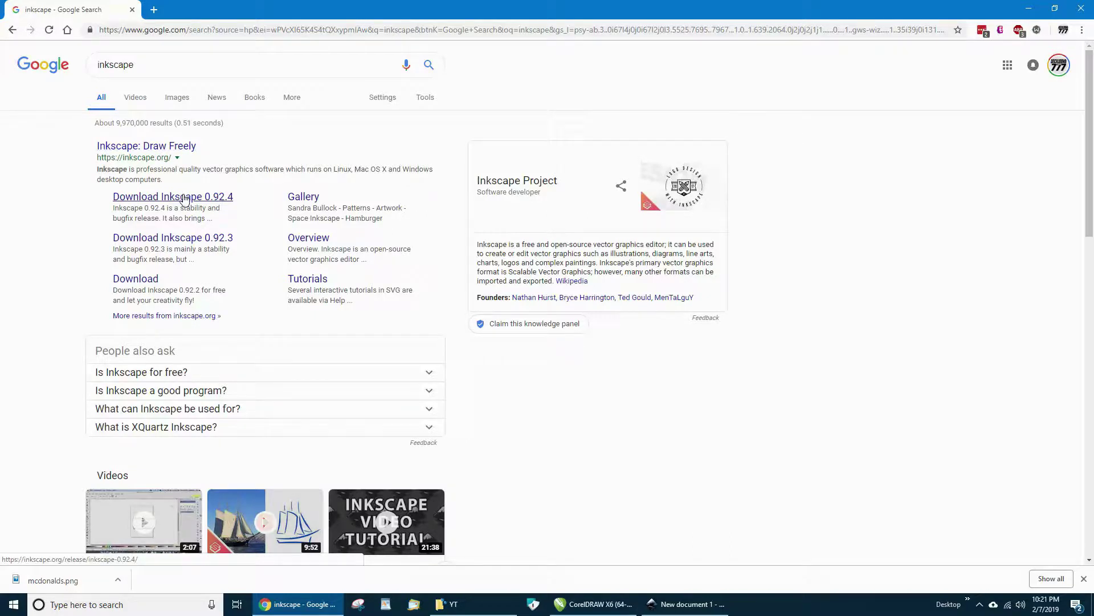
Visit the 'Inkscape: Draw Freely' site, then go back to the Google home page.
{"action": "left_click", "coordinate": [171, 147]}
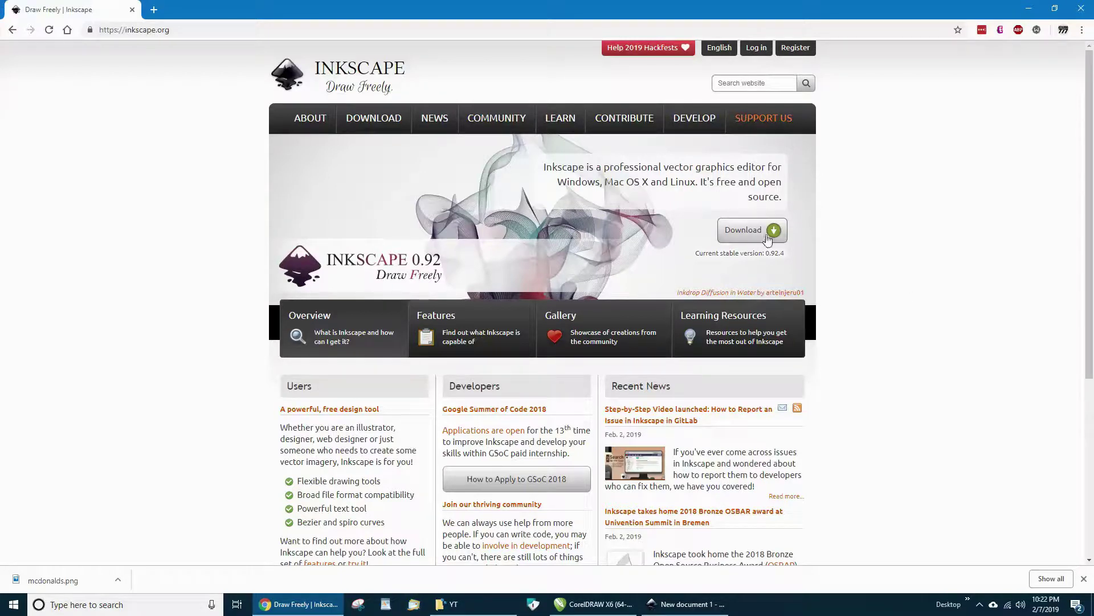
{"action": "left_click", "coordinate": [68, 30]}
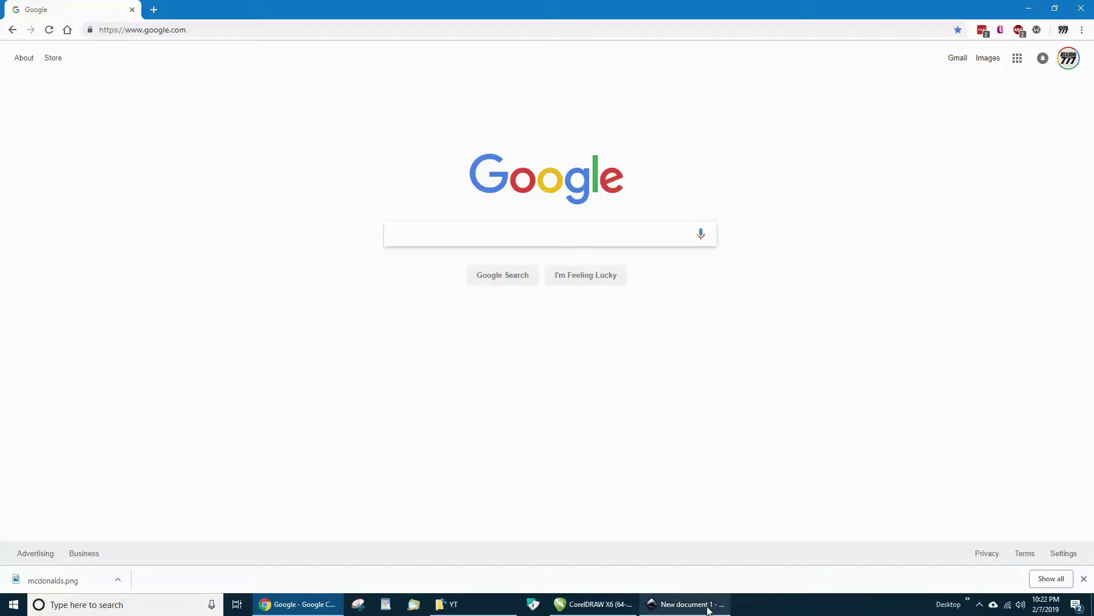
{"action": "mouse_move", "coordinate": [706, 611]}
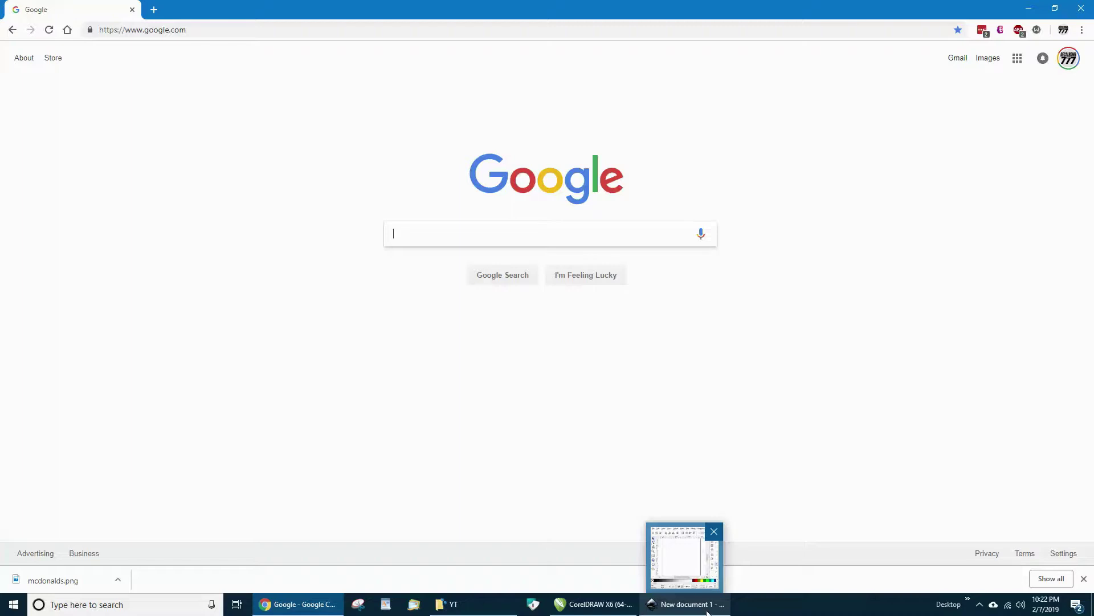
Drag mcdonalds.png from the YT folder onto the Inkscape canvas and embed it.
{"action": "left_click", "coordinate": [707, 611]}
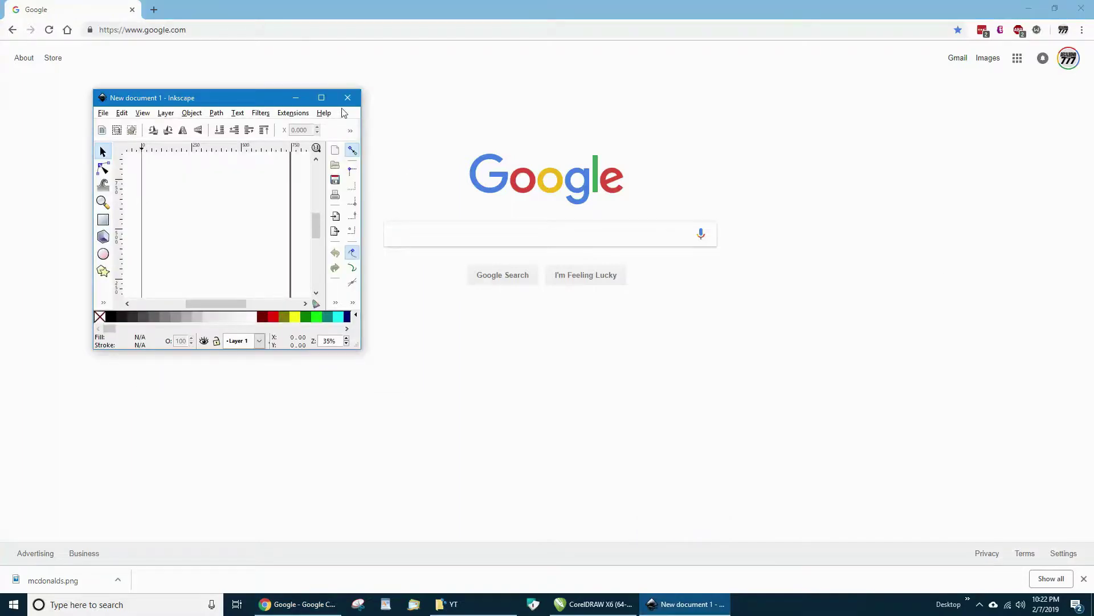
{"action": "left_click_drag", "start_coordinate": [363, 122], "coordinate": [694, 234]}
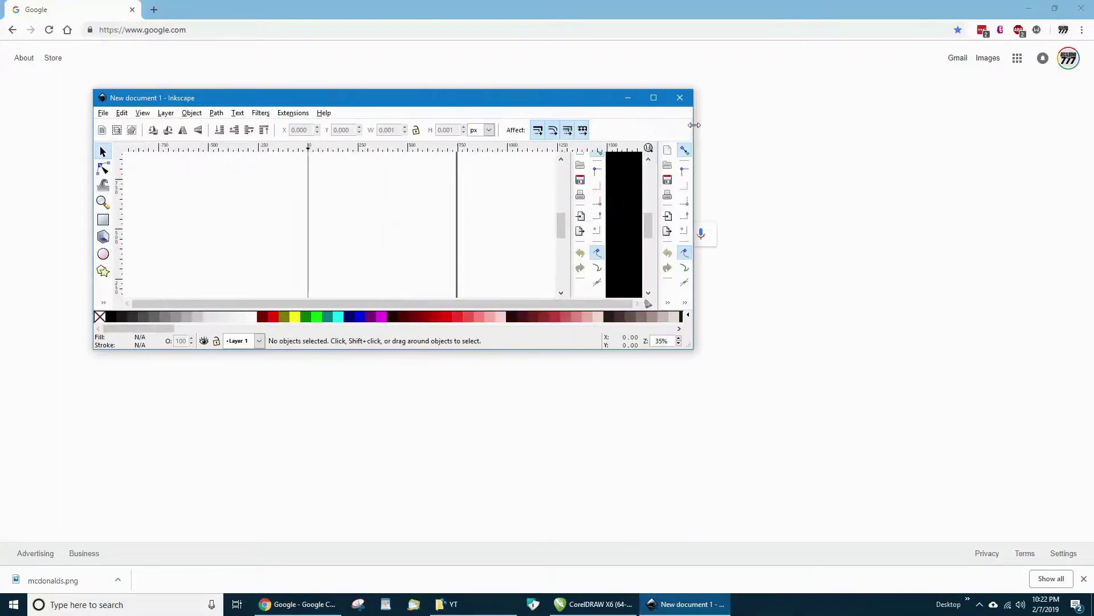
{"action": "left_click", "coordinate": [491, 607]}
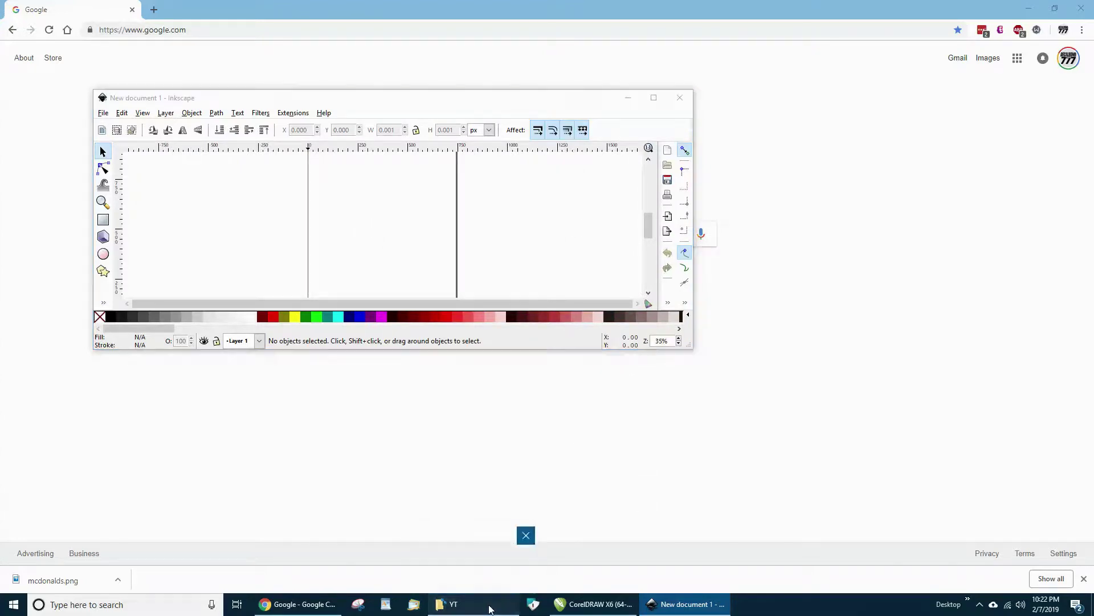
{"action": "left_click_drag", "start_coordinate": [443, 99], "coordinate": [651, 359]}
{"action": "left_click_drag", "start_coordinate": [422, 464], "coordinate": [397, 255]}
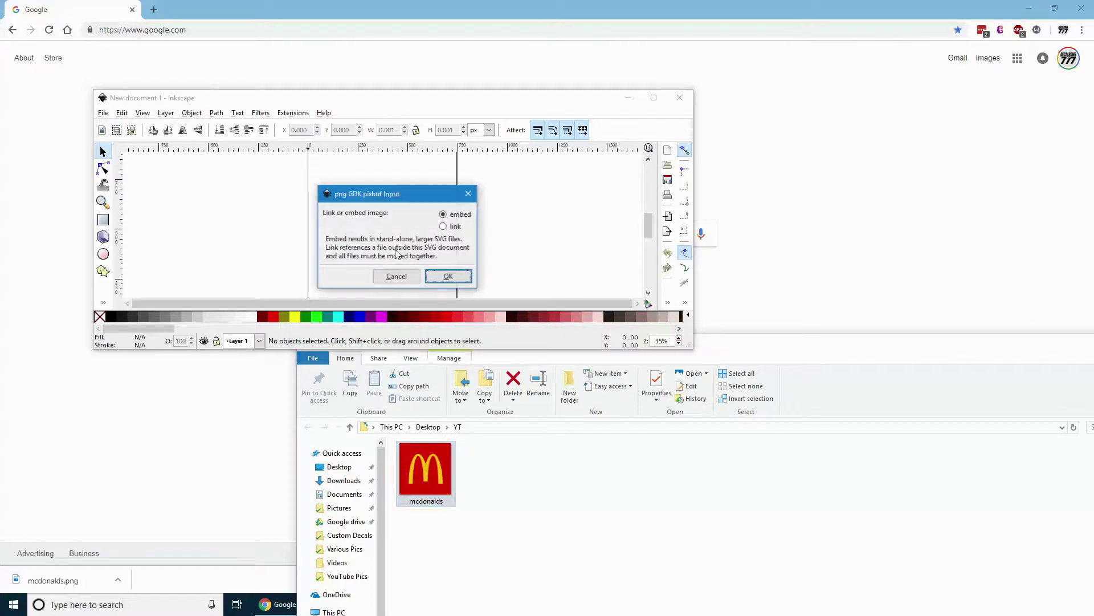
{"action": "left_click", "coordinate": [449, 277]}
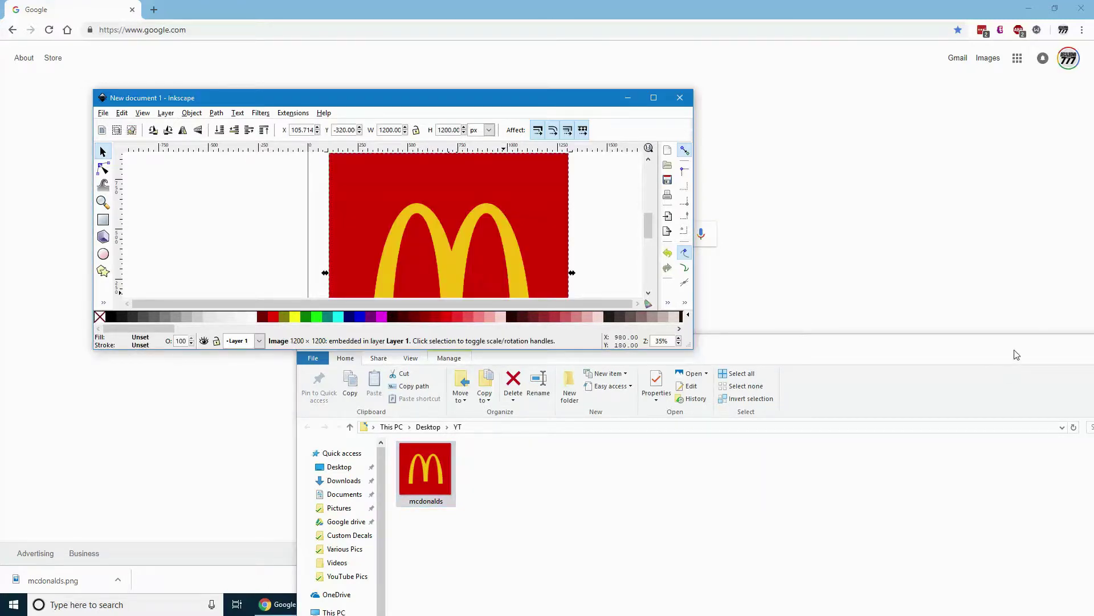
Close the YT folder window and maximize the Inkscape window.
{"action": "left_click_drag", "start_coordinate": [1014, 345], "coordinate": [852, 246]}
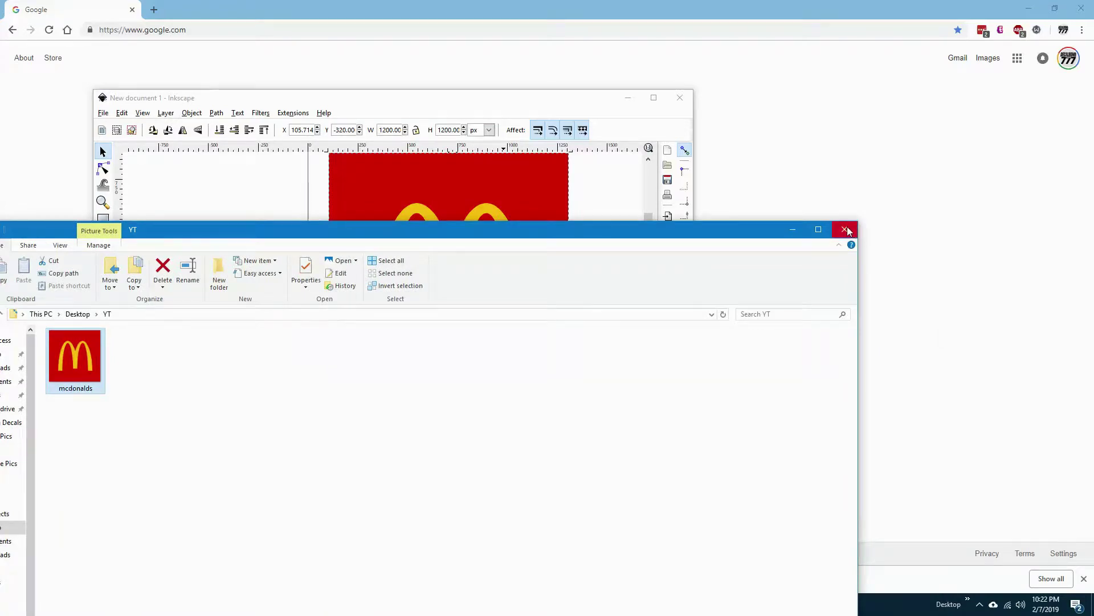
{"action": "left_click", "coordinate": [845, 229]}
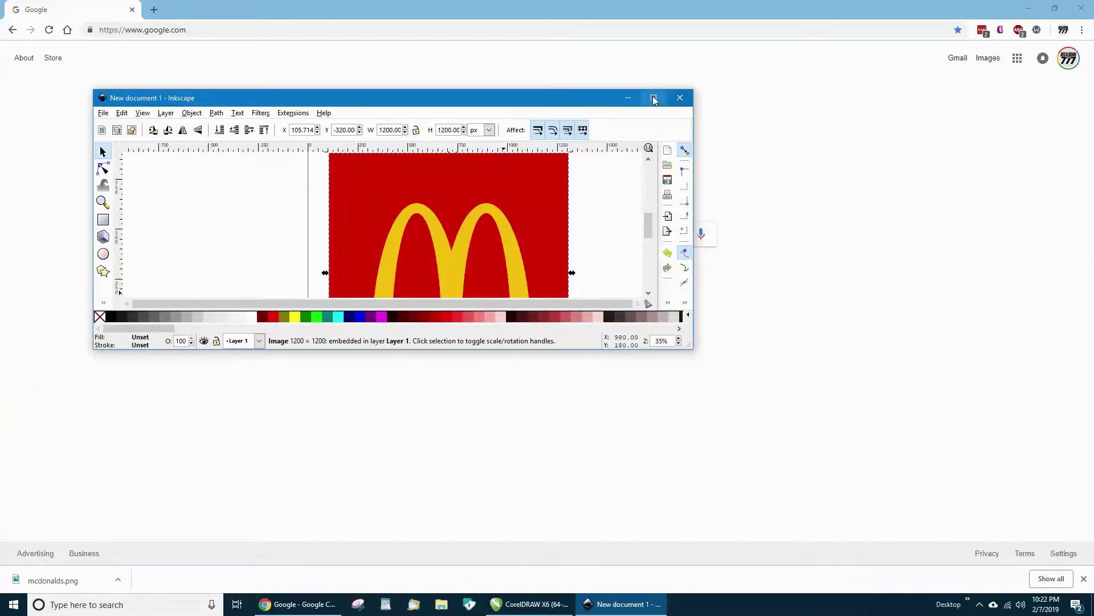
{"action": "left_click", "coordinate": [654, 97]}
Move the logo left of the page and trace it with Trace Bitmap at brightness cutoff 0.450.
{"action": "left_click_drag", "start_coordinate": [595, 343], "coordinate": [404, 308]}
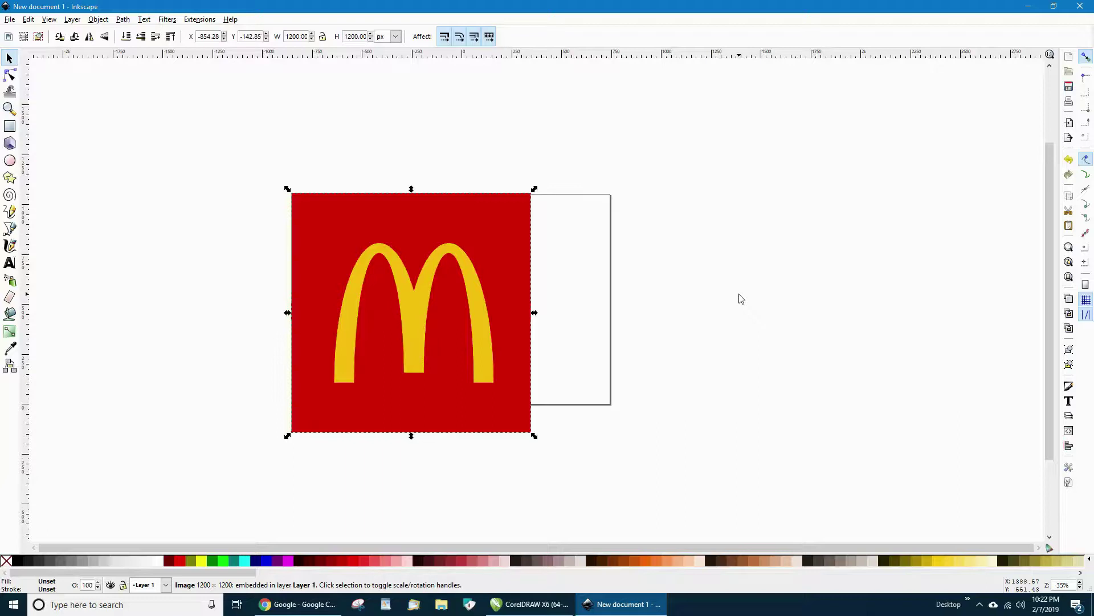
{"action": "key", "text": "shift+alt+b"}
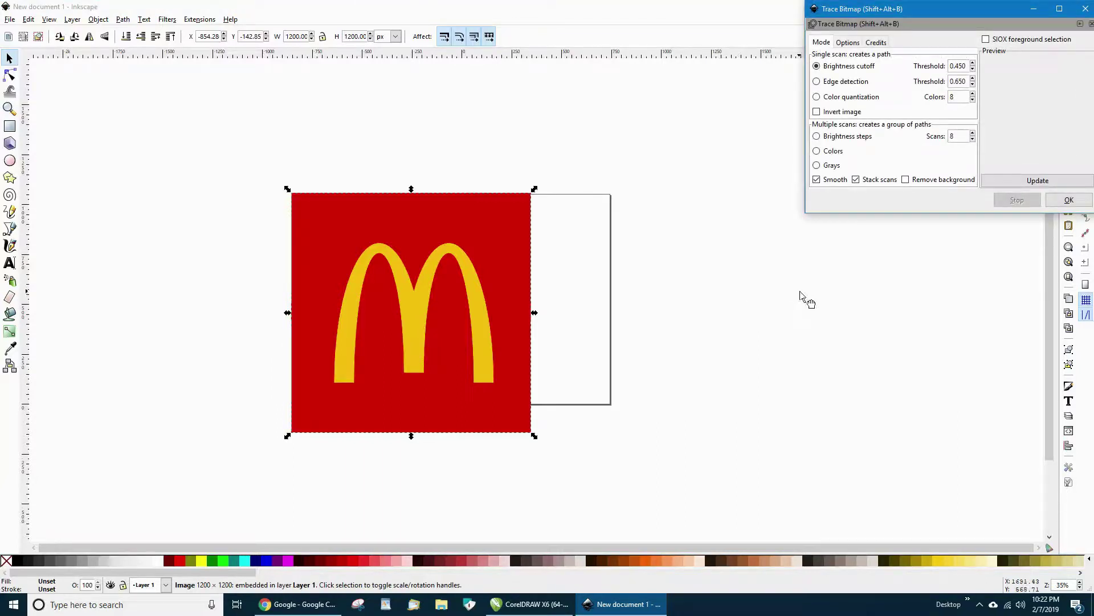
{"action": "left_click", "coordinate": [1053, 183]}
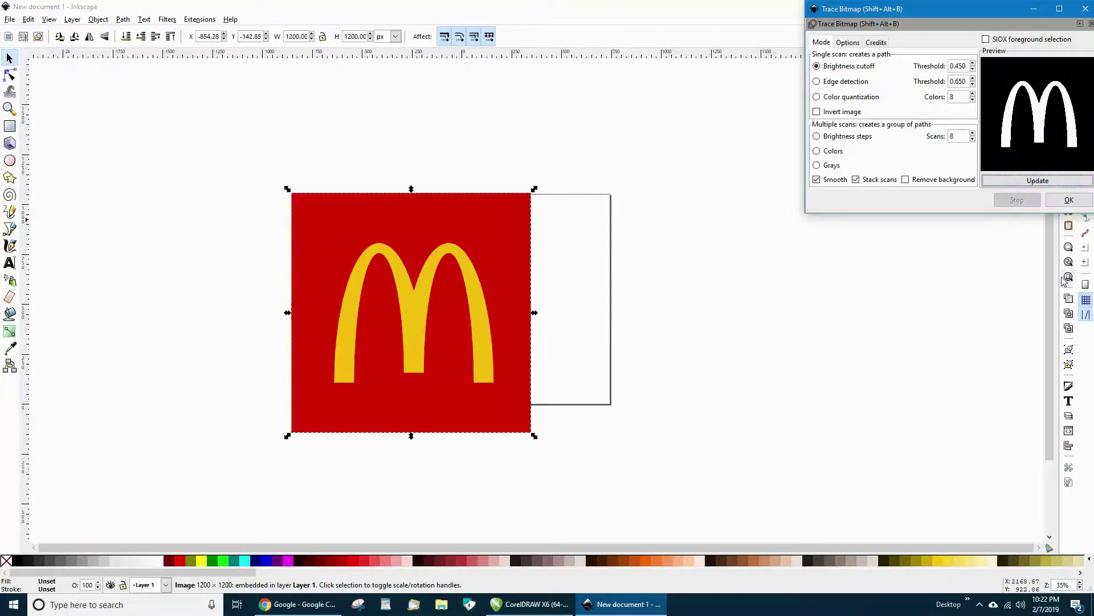
{"action": "left_click", "coordinate": [1081, 204]}
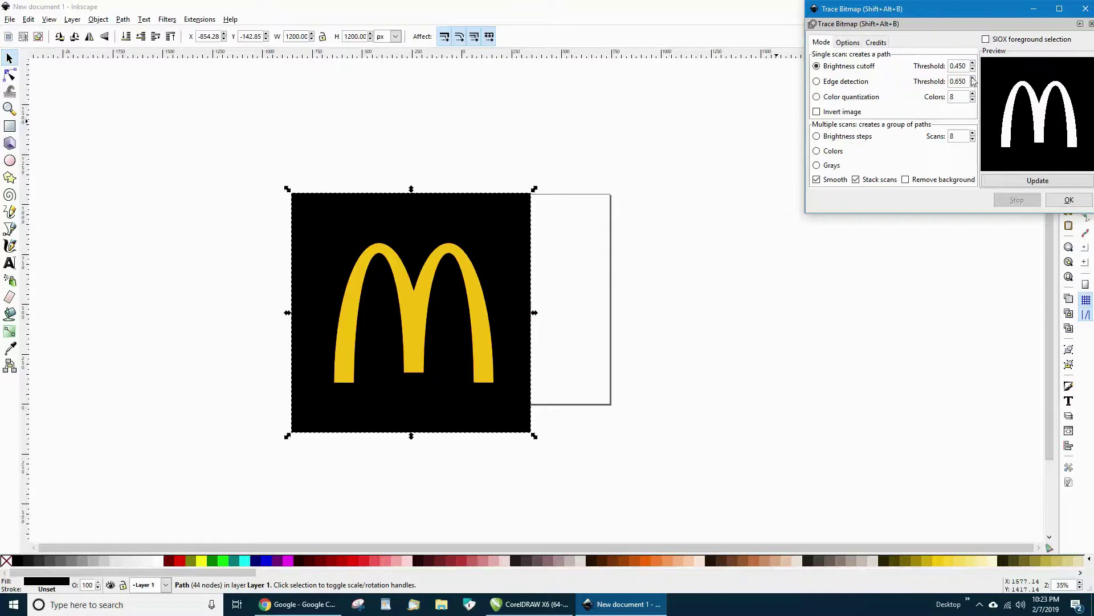
Pull the traced path off the red bitmap, delete the bitmap, and place the path beside the page.
{"action": "mouse_move", "coordinate": [511, 265]}
{"action": "left_mouse_down"}
{"action": "mouse_move", "coordinate": [352, 225]}
{"action": "mouse_move", "coordinate": [246, 160]}
{"action": "mouse_move", "coordinate": [234, 165]}
{"action": "mouse_move", "coordinate": [246, 164]}
{"action": "left_mouse_up"}
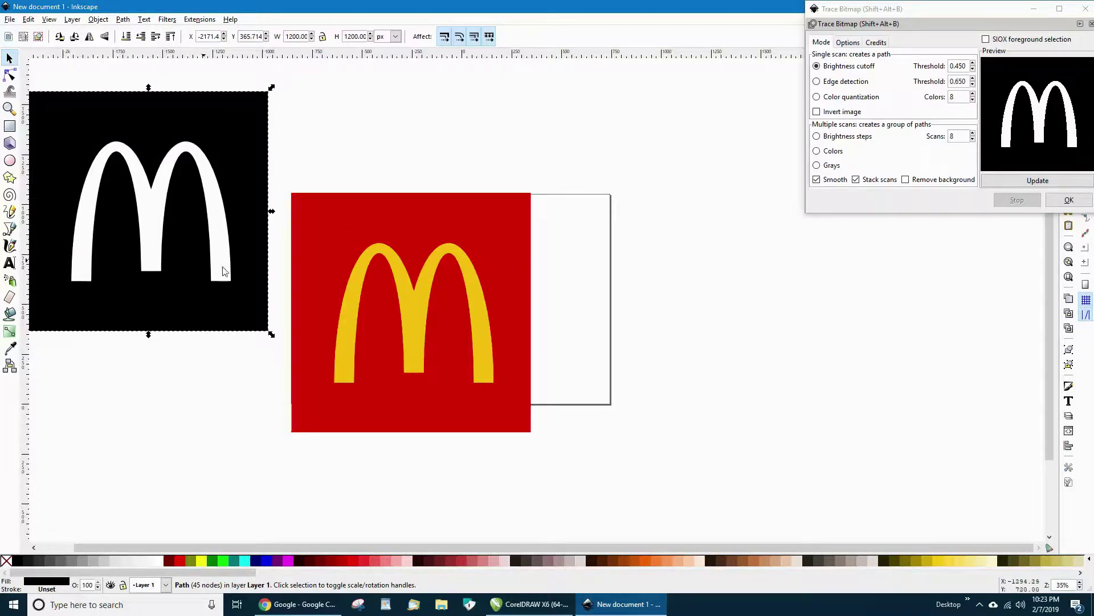
{"action": "left_click_drag", "start_coordinate": [326, 282], "coordinate": [501, 273]}
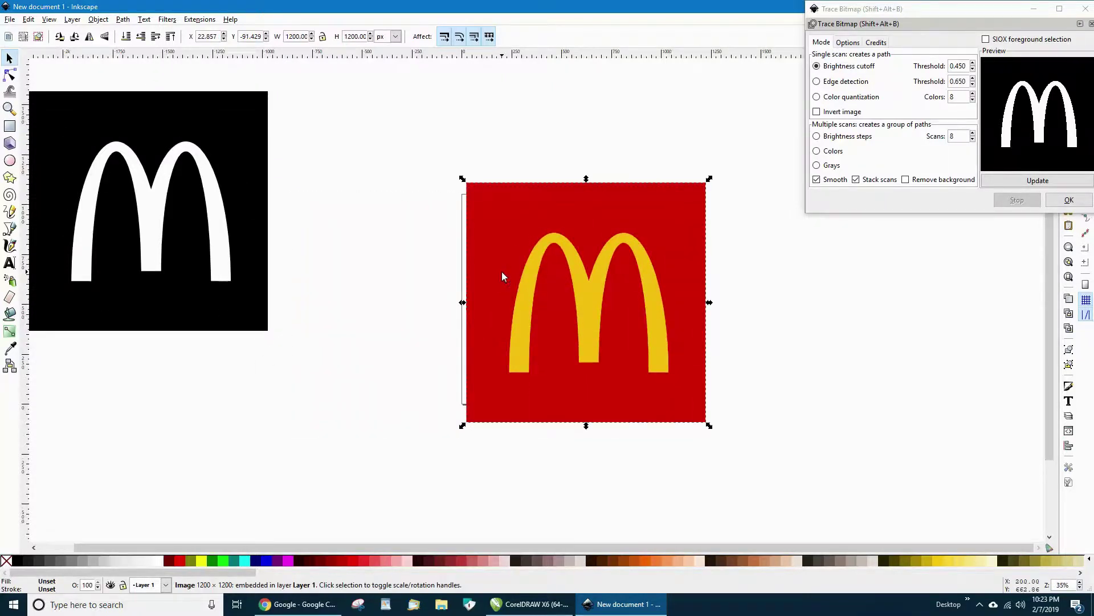
{"action": "right_click", "coordinate": [501, 277]}
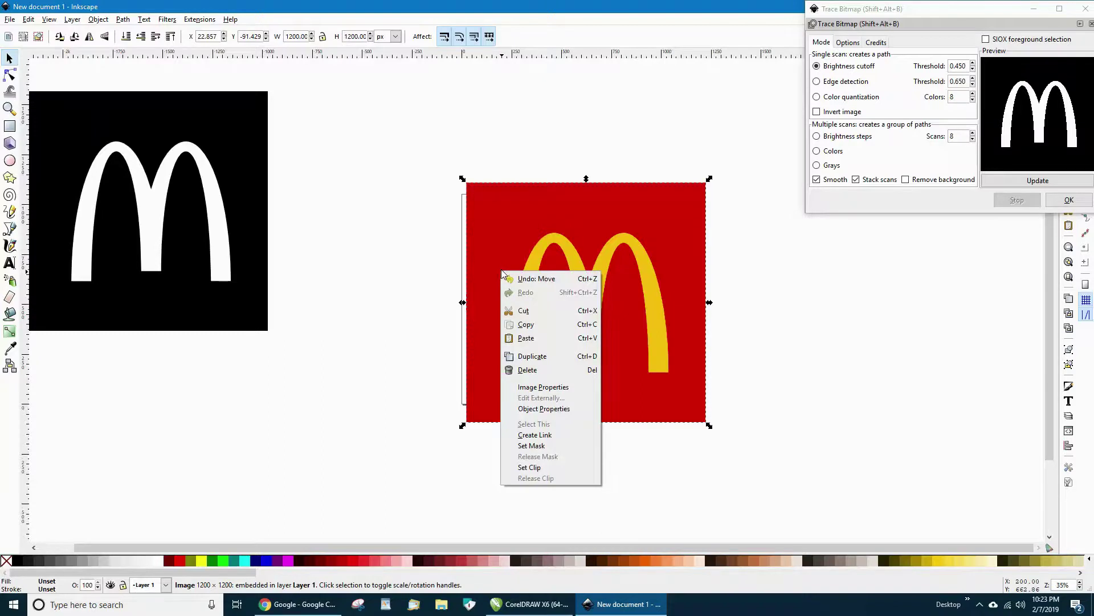
{"action": "left_click", "coordinate": [530, 370]}
{"action": "mouse_move", "coordinate": [246, 300]}
{"action": "left_mouse_down"}
{"action": "mouse_move", "coordinate": [406, 358]}
{"action": "mouse_move", "coordinate": [433, 380]}
{"action": "left_mouse_up"}
{"action": "left_click", "coordinate": [1086, 9]}
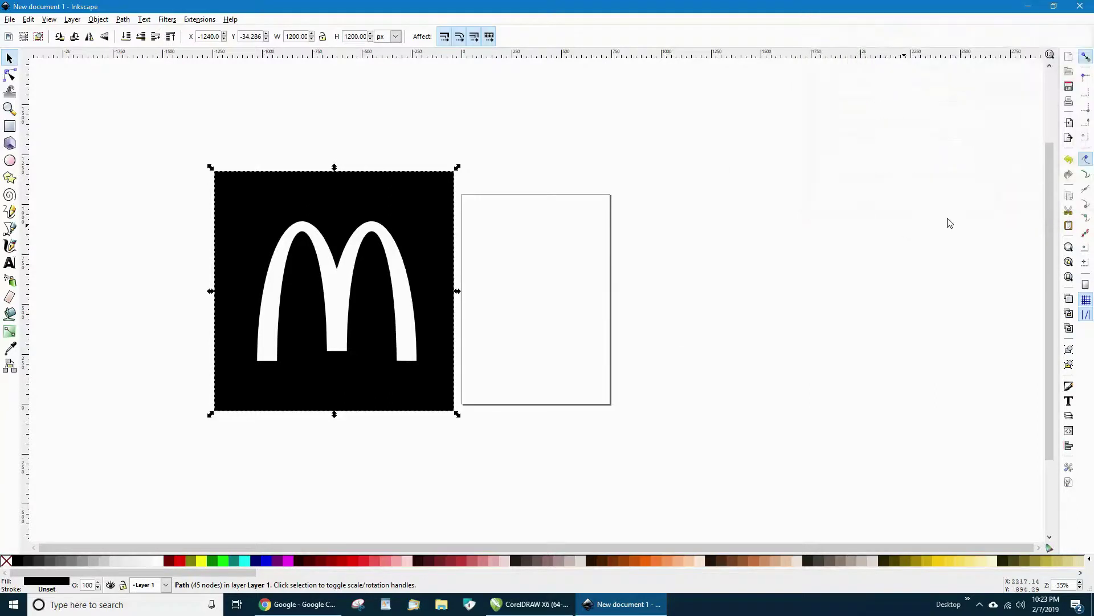
Set View > Display mode to Outline and deselect to see the arches as wireframe contours.
{"action": "left_click", "coordinate": [49, 20]}
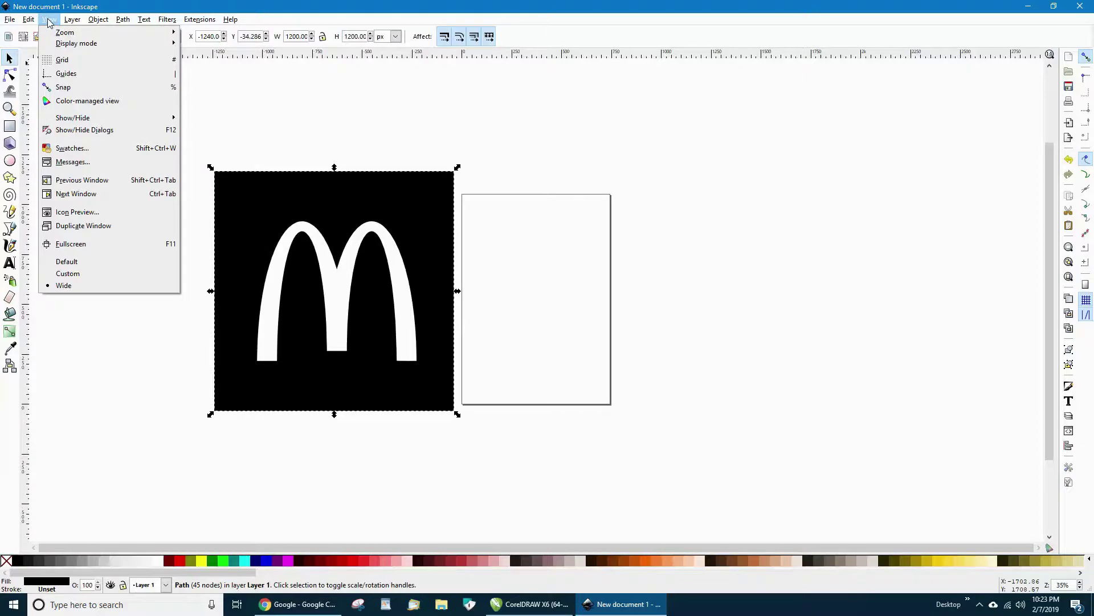
{"action": "mouse_move", "coordinate": [125, 44]}
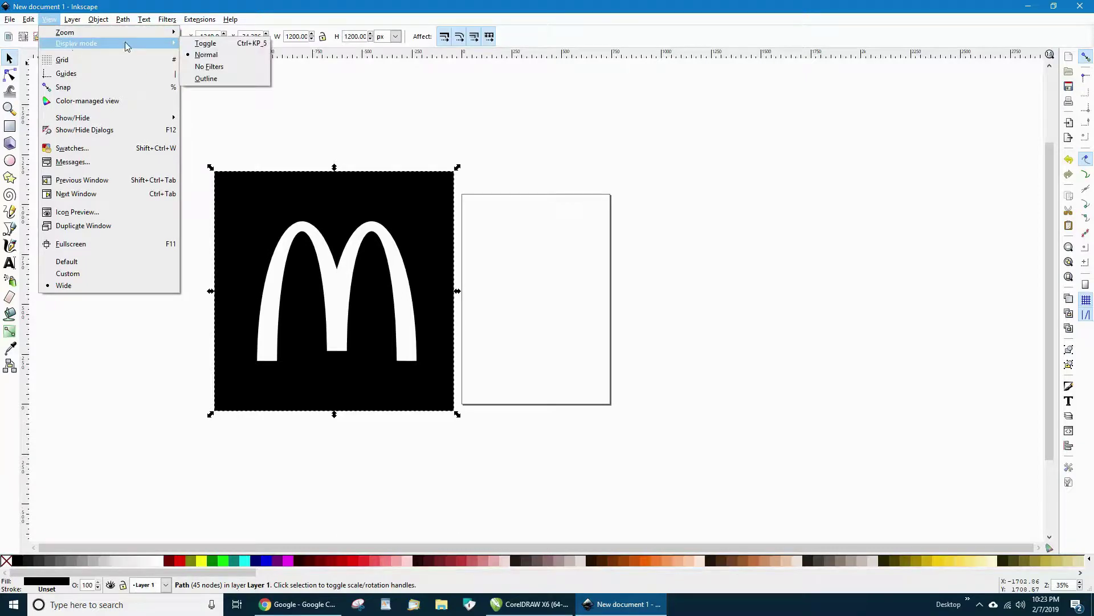
{"action": "left_click", "coordinate": [201, 79]}
{"action": "left_click", "coordinate": [257, 292]}
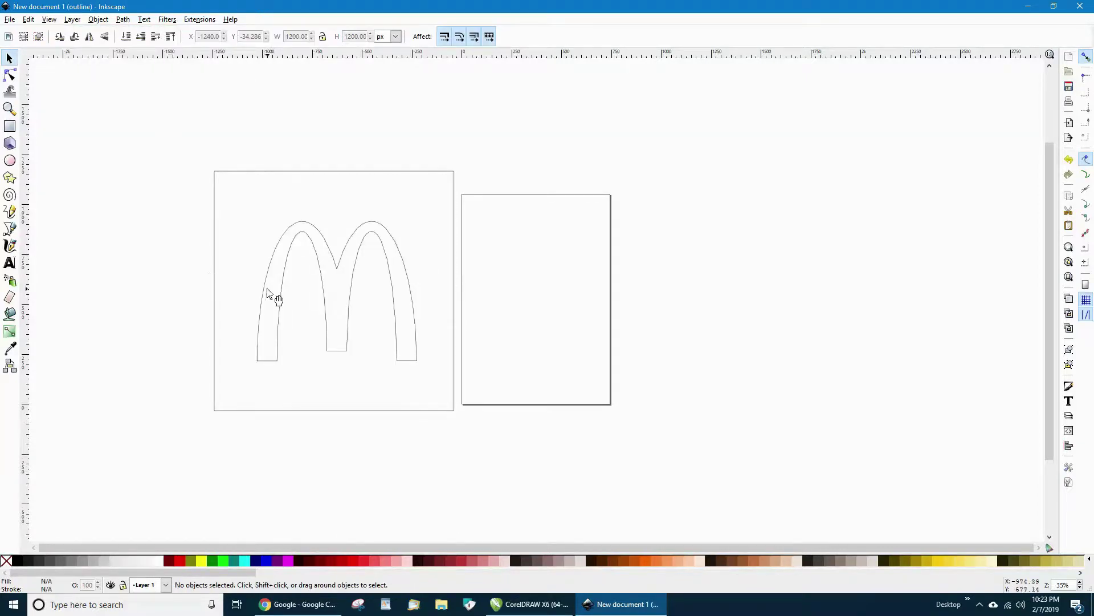
{"action": "scroll", "coordinate": [260, 293], "scroll_direction": "up", "scroll_amount": 4}
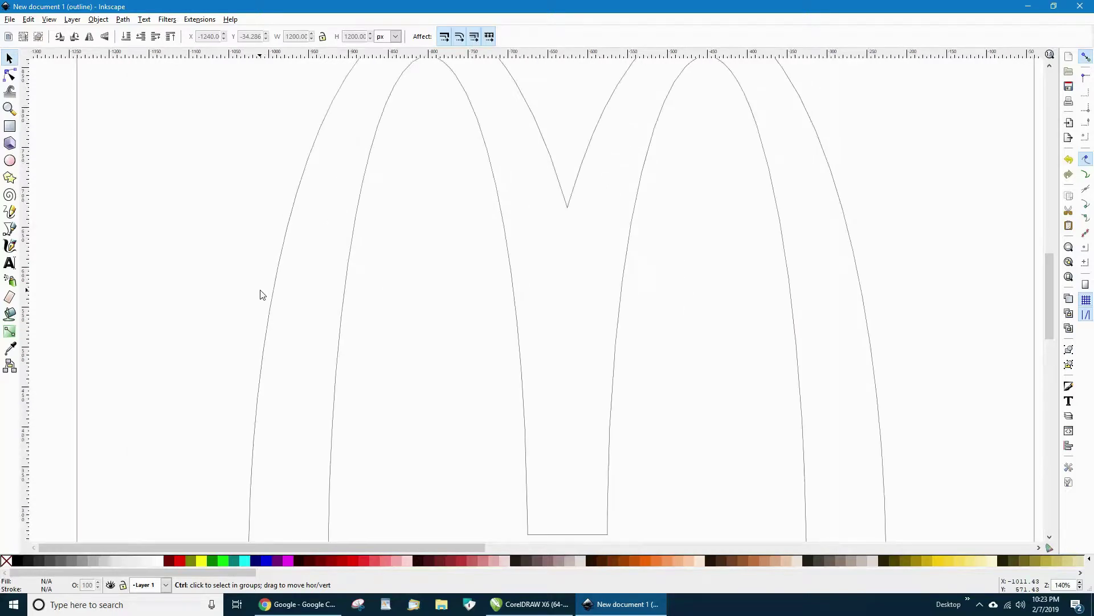
{"action": "scroll", "coordinate": [262, 294], "scroll_direction": "down", "scroll_amount": 3}
Switch View > Display mode back to Normal and box-select the whole traced logo.
{"action": "scroll", "coordinate": [260, 293], "scroll_direction": "down", "scroll_amount": 2}
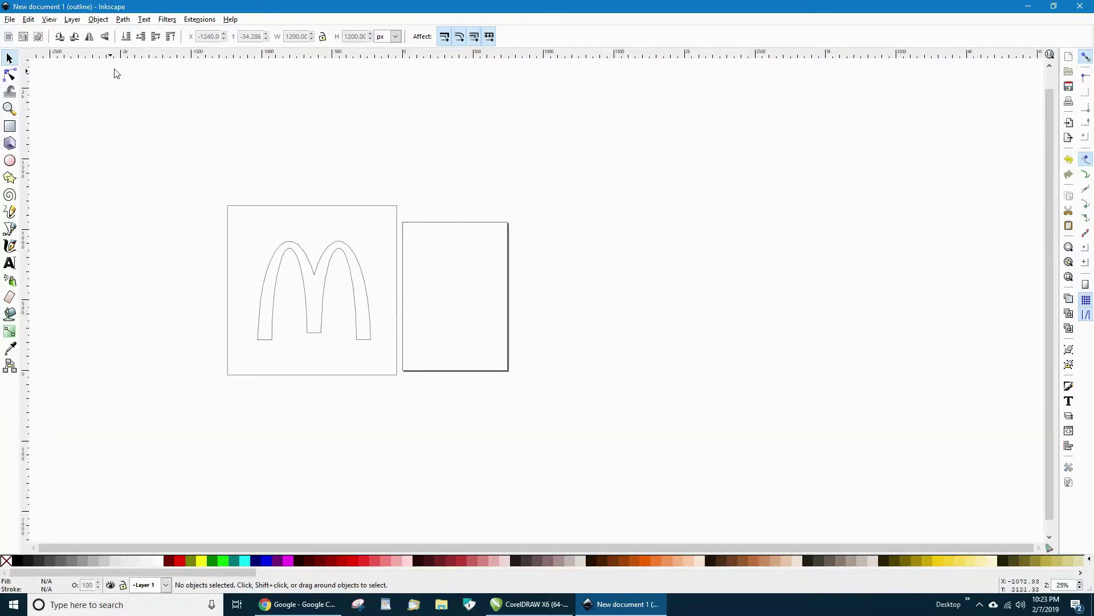
{"action": "left_click", "coordinate": [57, 20]}
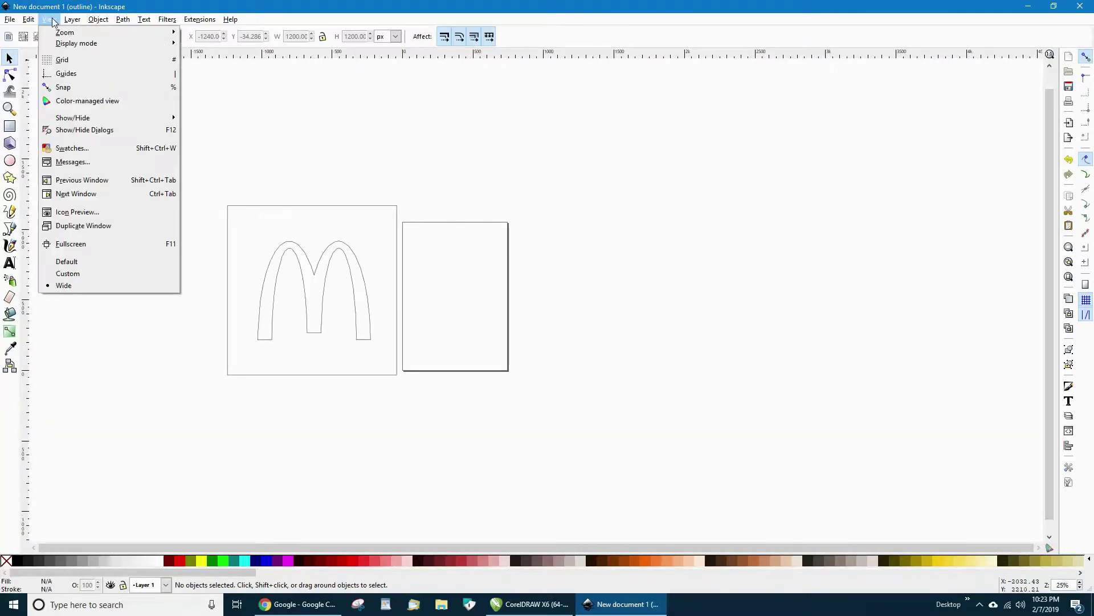
{"action": "mouse_move", "coordinate": [62, 44]}
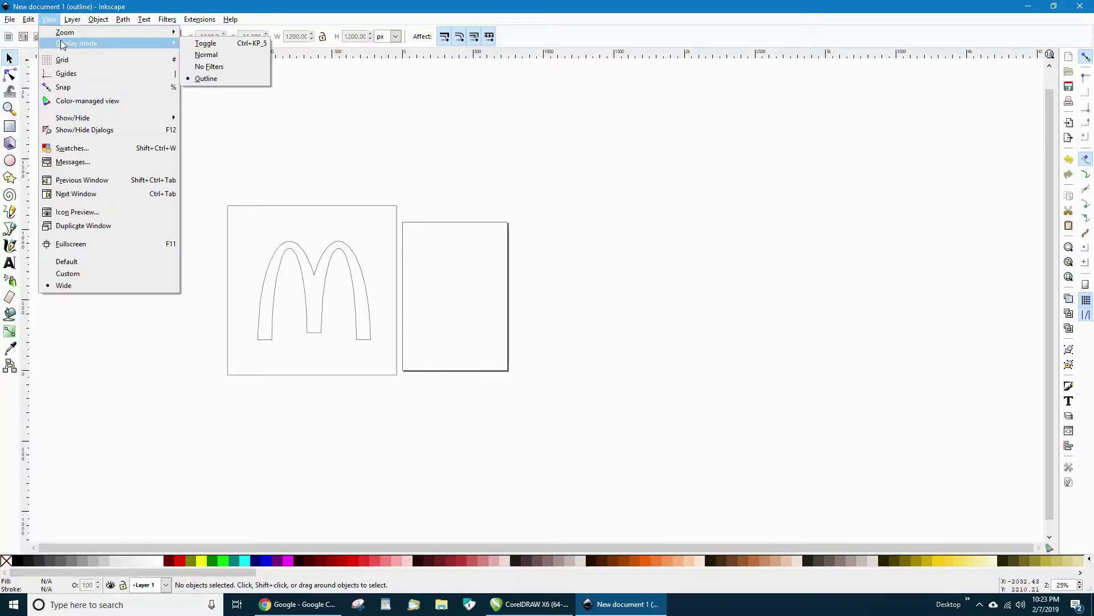
{"action": "left_click", "coordinate": [203, 55]}
{"action": "left_click_drag", "start_coordinate": [150, 137], "coordinate": [636, 462]}
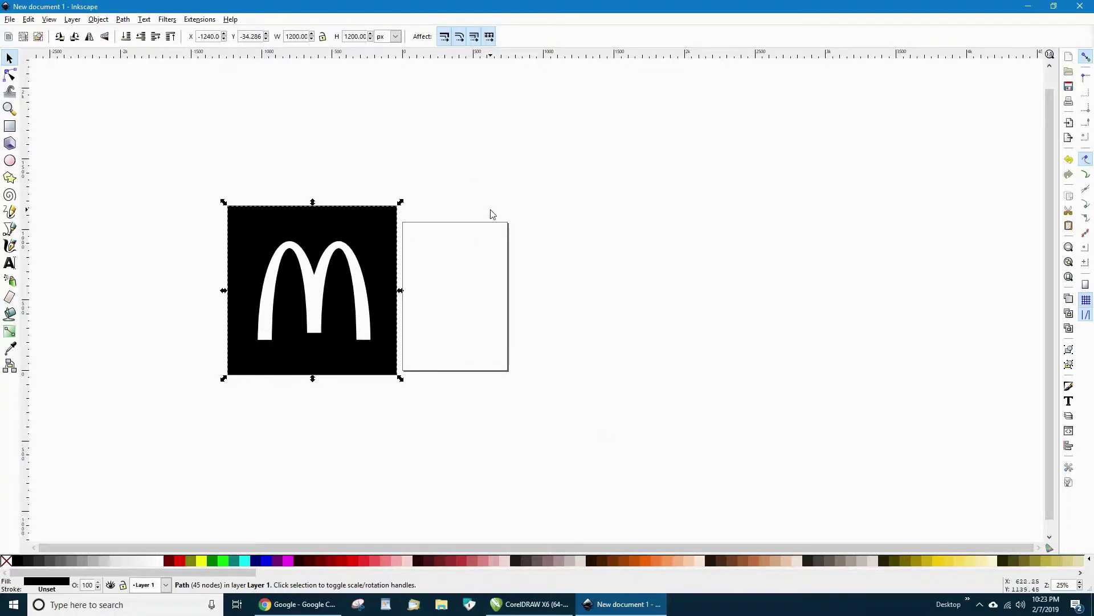
Start Save As in the YT folder with the file name mcdonalds.eps.
{"action": "left_click", "coordinate": [11, 21]}
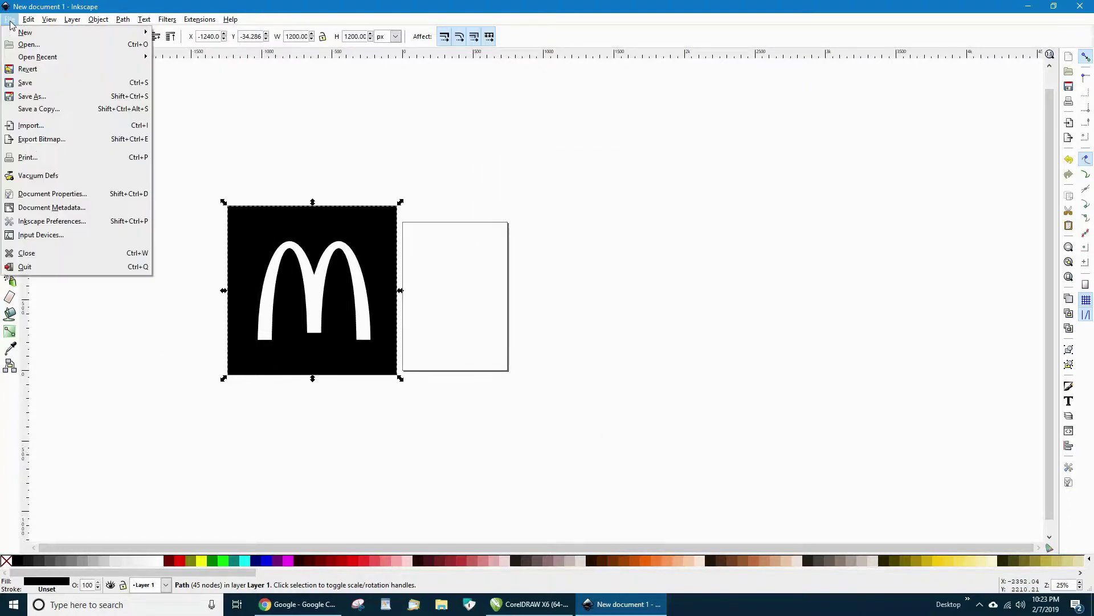
{"action": "left_click", "coordinate": [42, 98]}
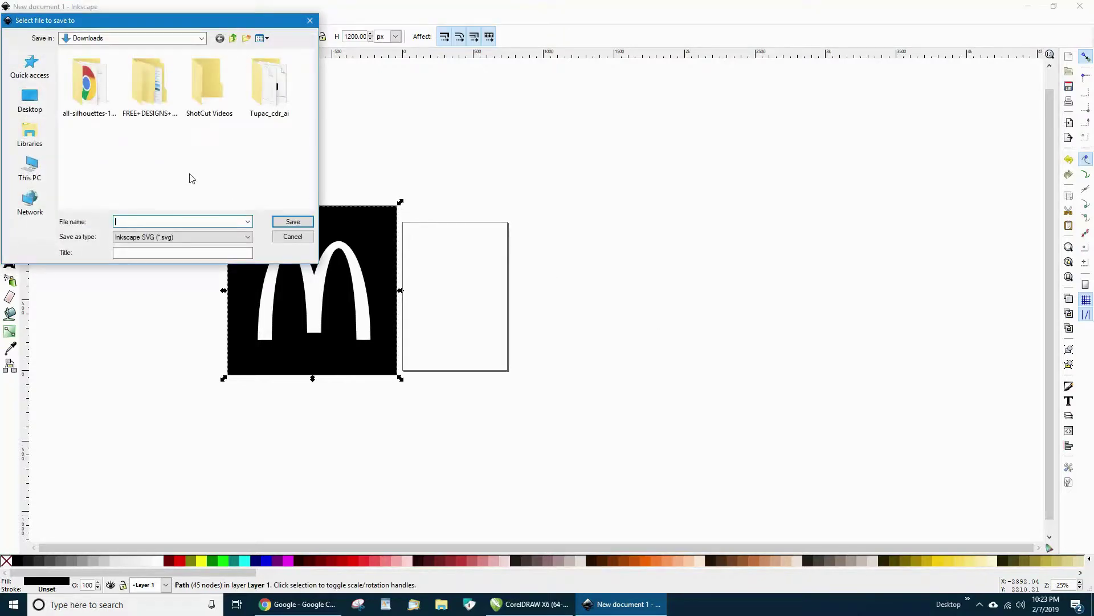
{"action": "left_click", "coordinate": [199, 38]}
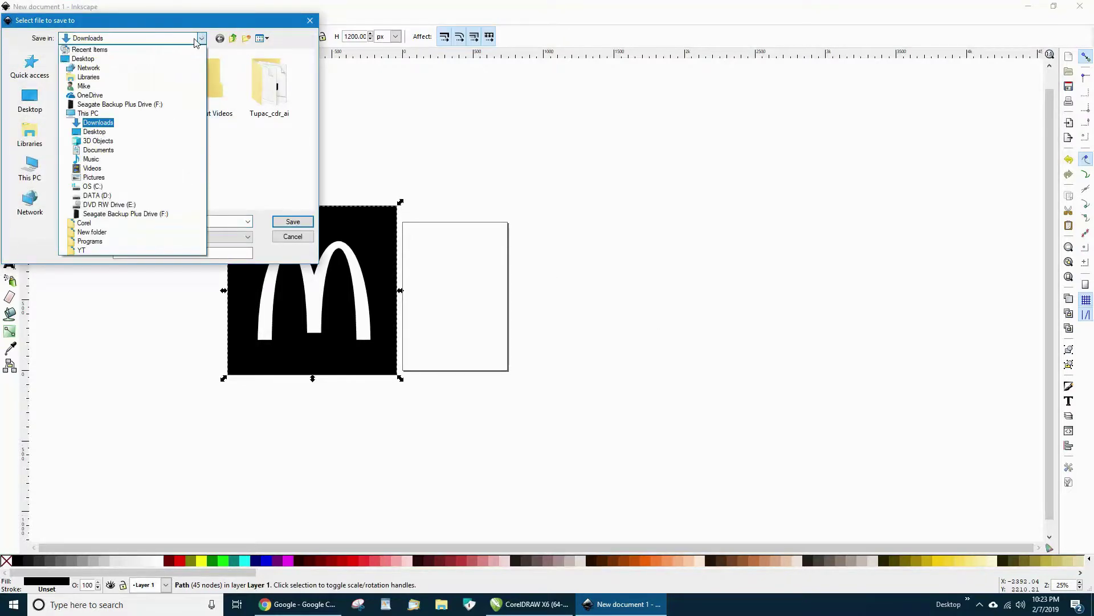
{"action": "left_click", "coordinate": [84, 250]}
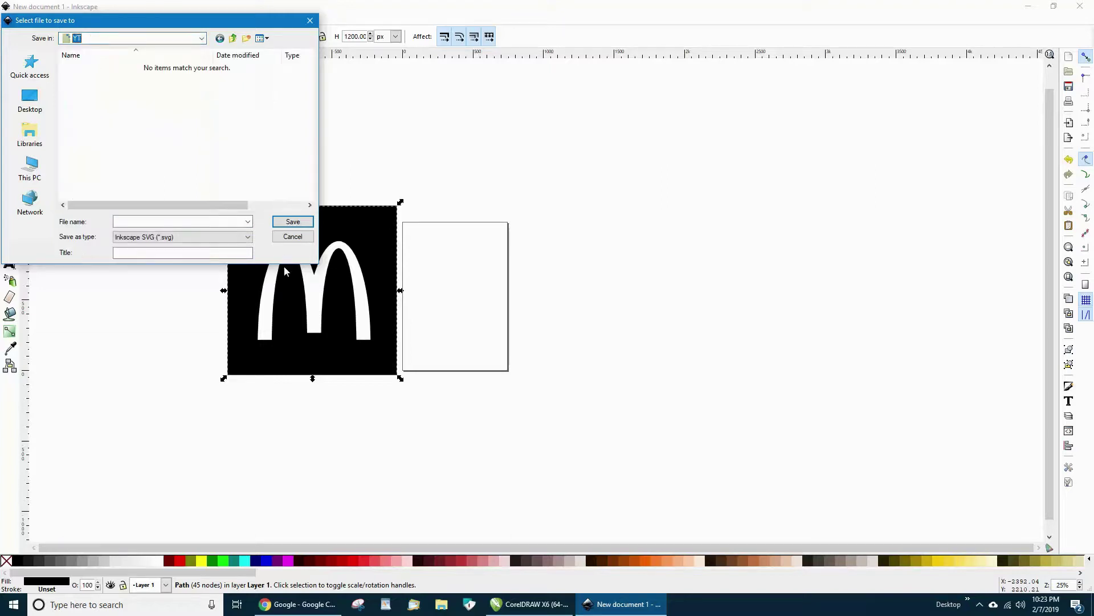
{"action": "left_click", "coordinate": [131, 220]}
{"action": "type", "text": "mcdonal"}
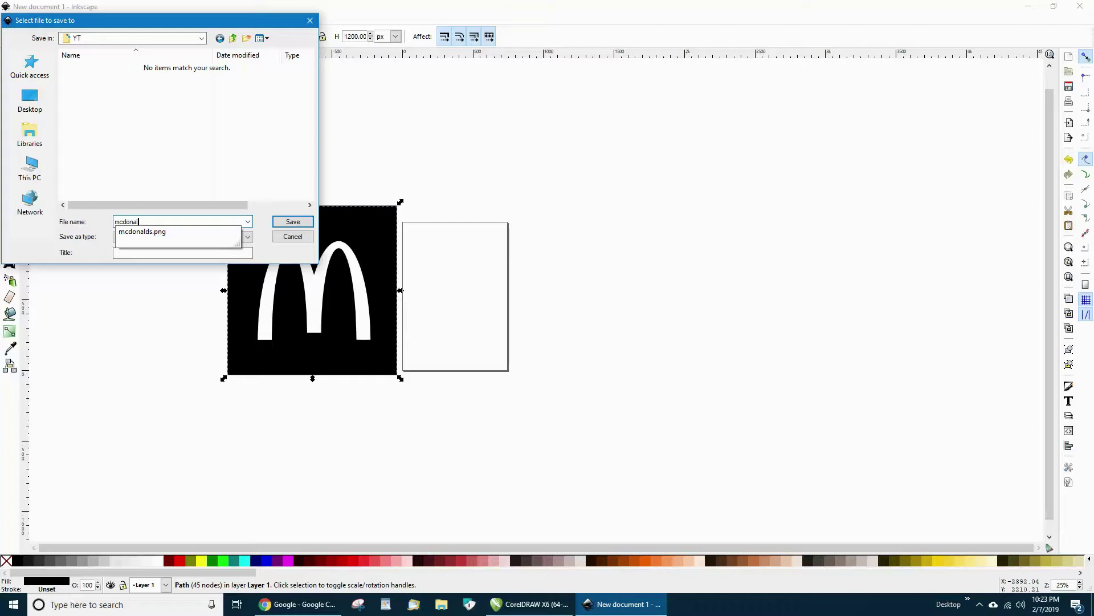
{"action": "type", "text": "s"}
{"action": "key", "text": "BackSpace"}
{"action": "type", "text": "ds"}
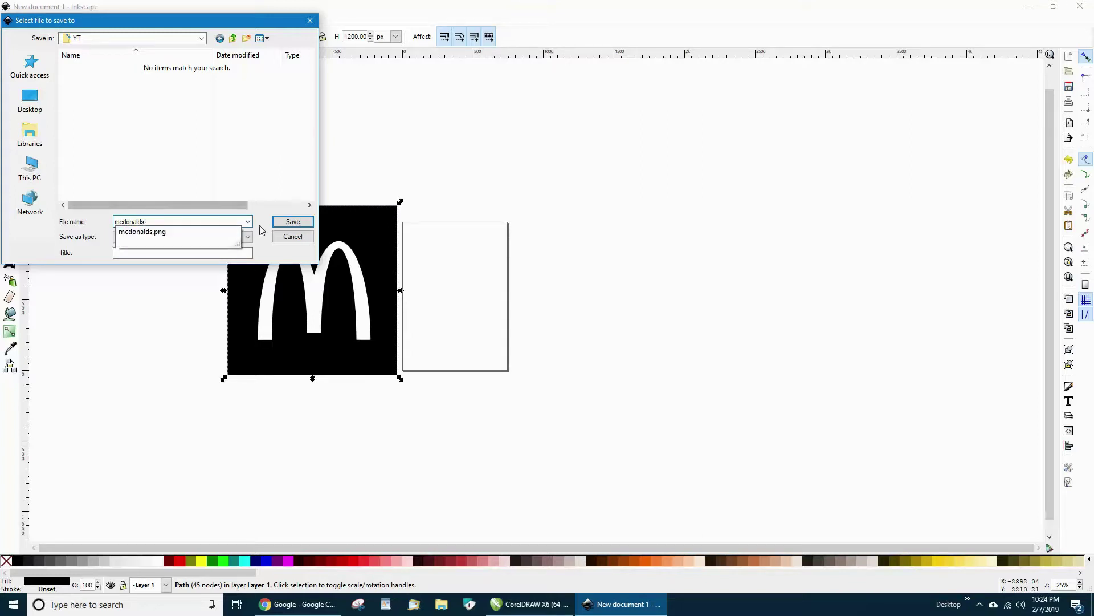
Save it as Encapsulated PostScript, accepting the default EPS options.
{"action": "left_click", "coordinate": [270, 251]}
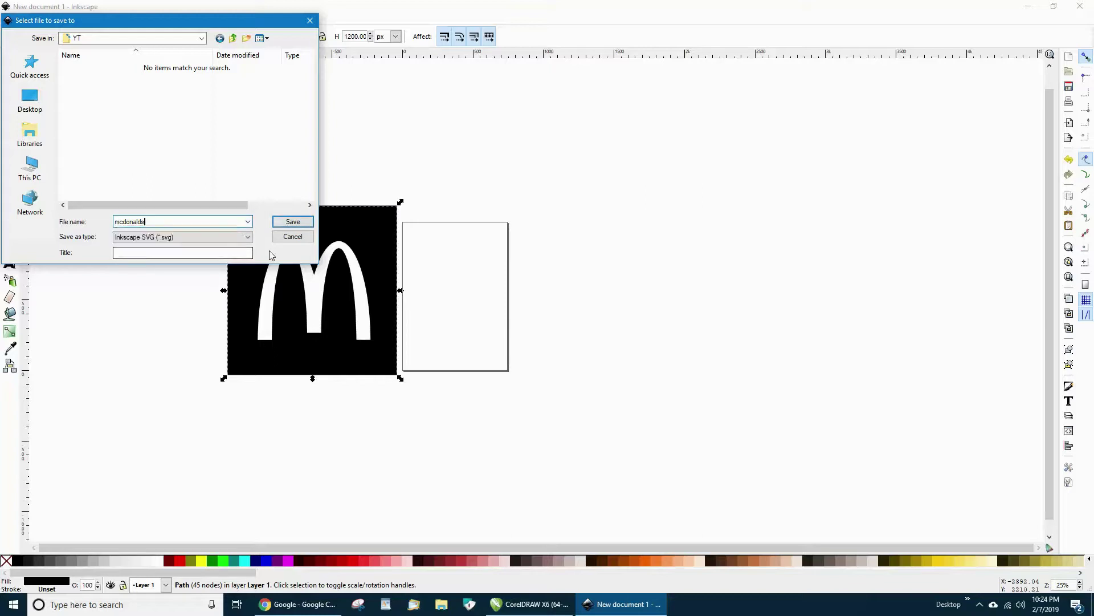
{"action": "left_click", "coordinate": [249, 237]}
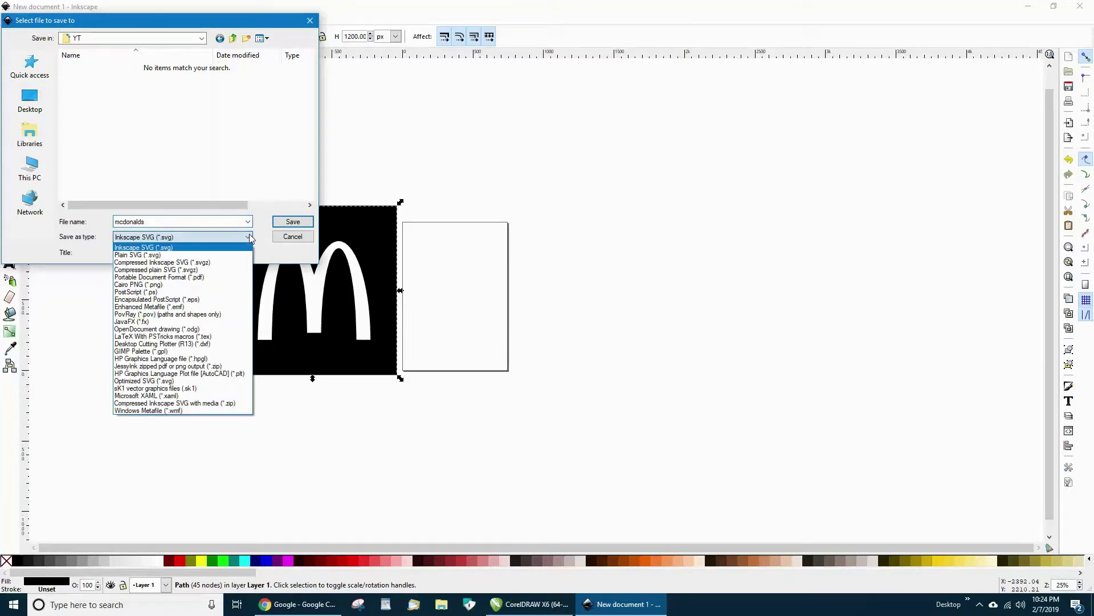
{"action": "left_click", "coordinate": [171, 301]}
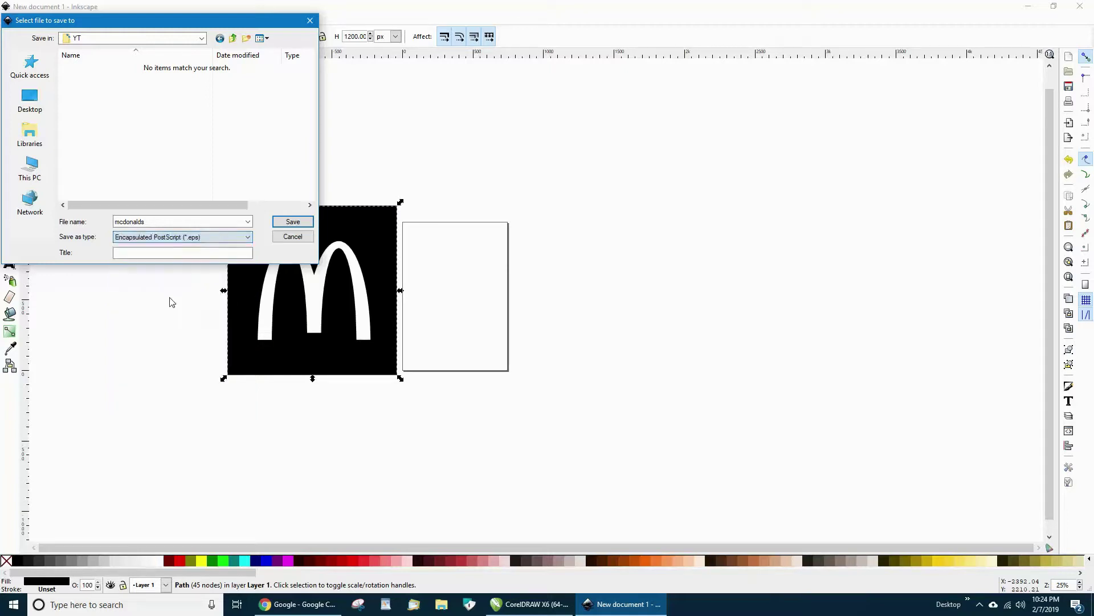
{"action": "left_click", "coordinate": [293, 222]}
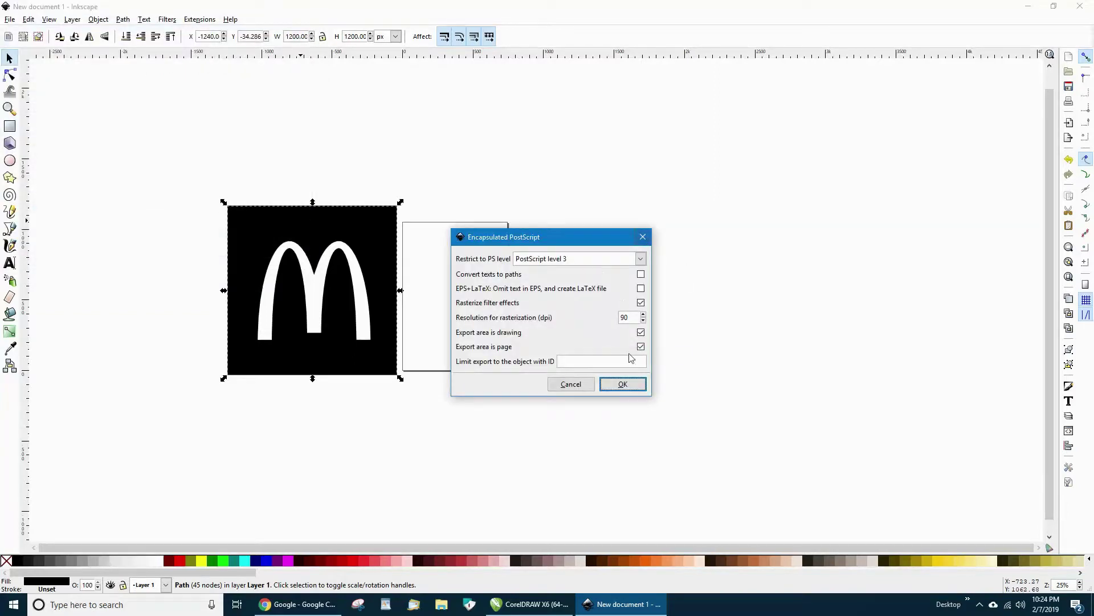
{"action": "left_click", "coordinate": [623, 384]}
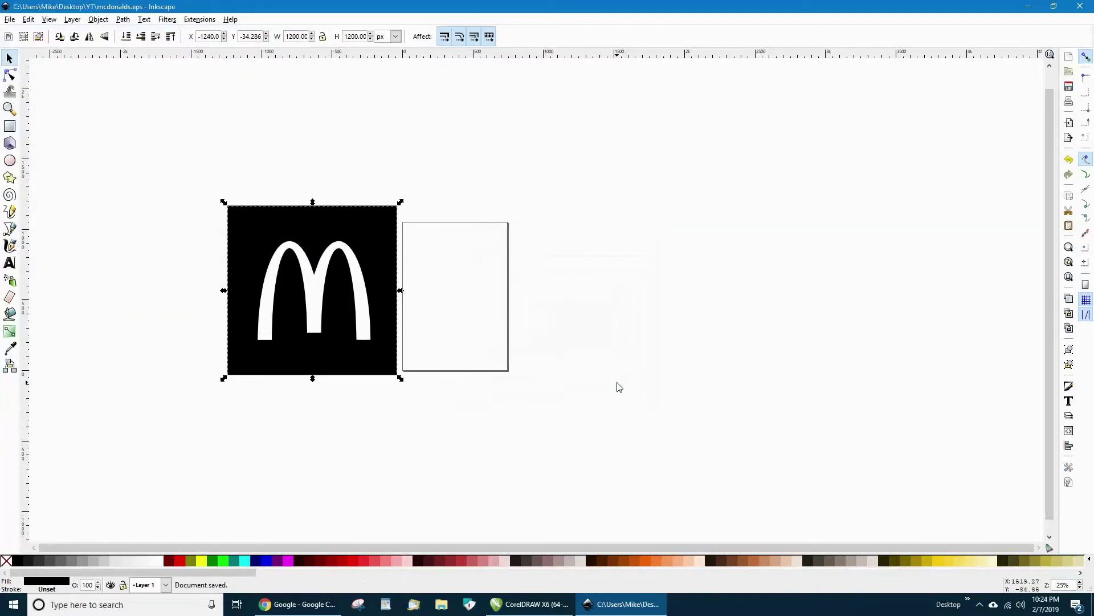
{"action": "left_click", "coordinate": [1029, 6]}
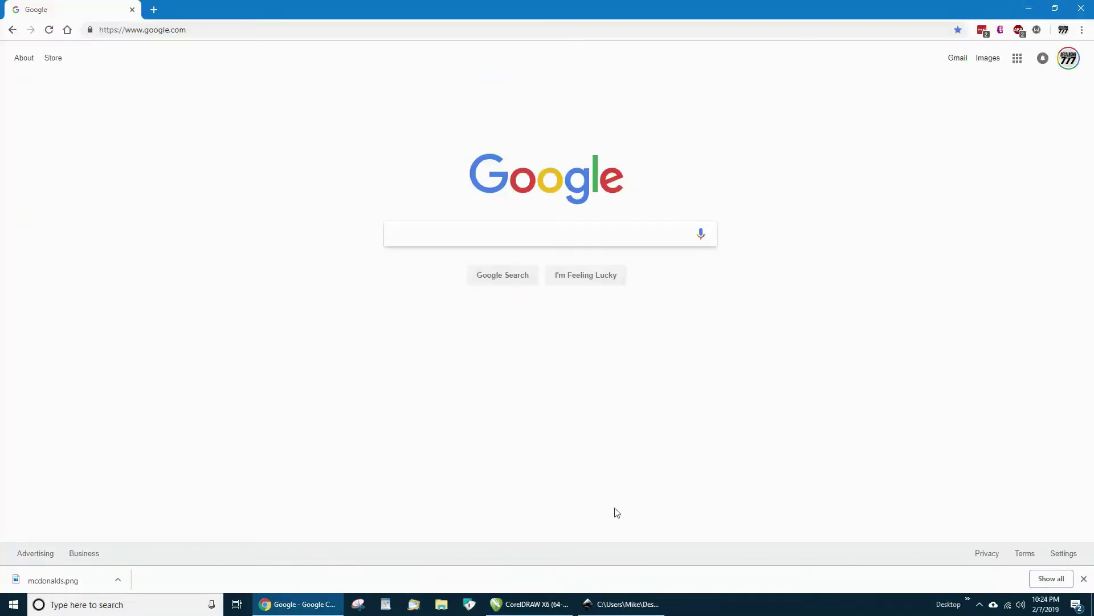
In CorelDRAW, drag mcdonalds.eps from the YT folder onto the blank page.
{"action": "left_click", "coordinate": [533, 603]}
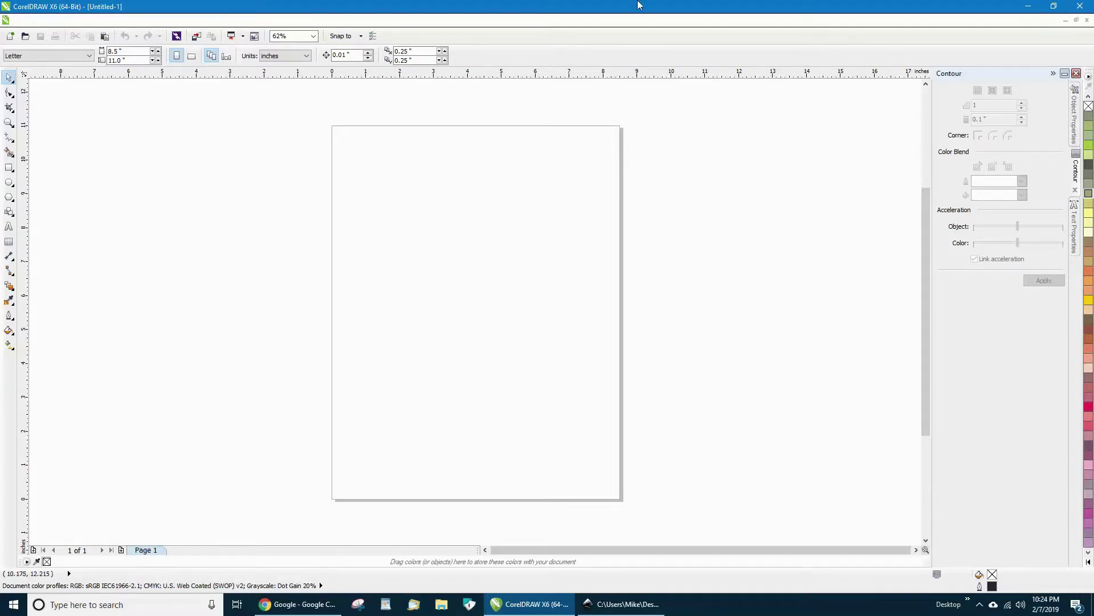
{"action": "mouse_move", "coordinate": [604, 57]}
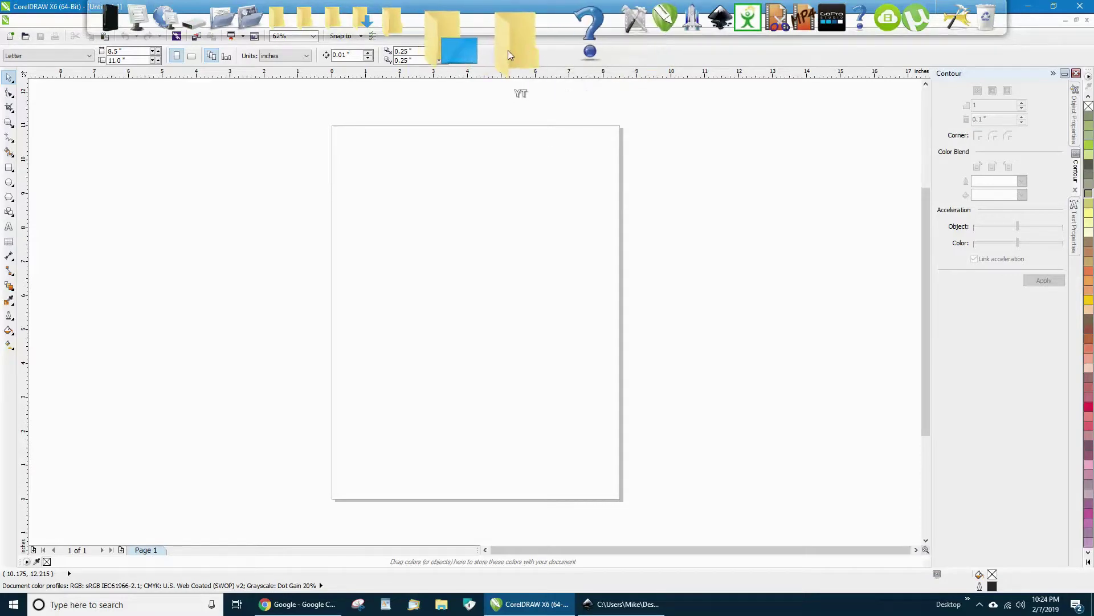
{"action": "left_click", "coordinate": [508, 50]}
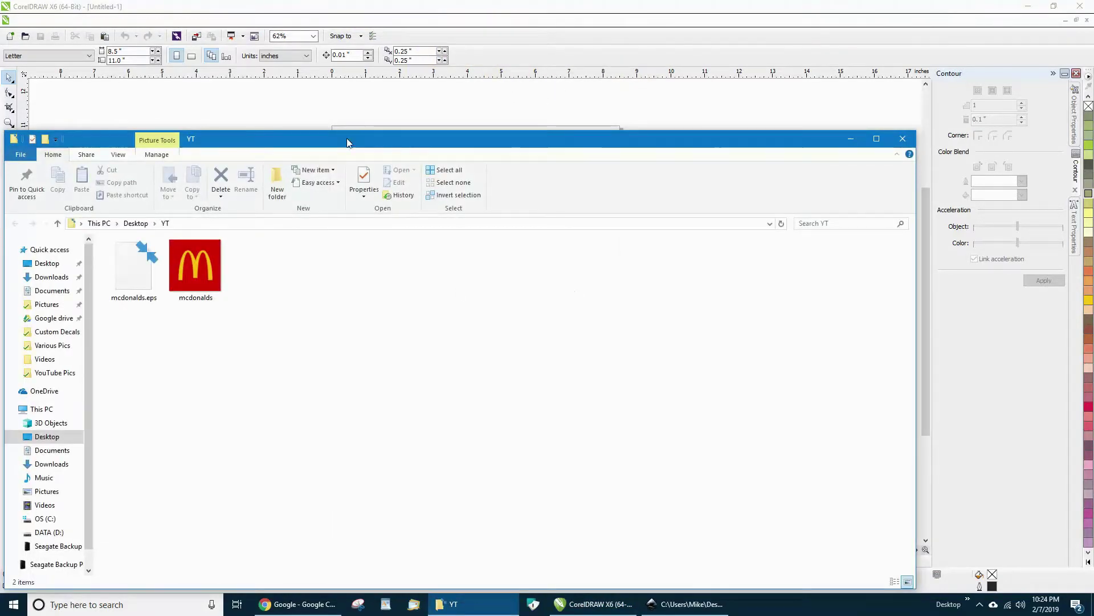
{"action": "left_click_drag", "start_coordinate": [349, 139], "coordinate": [706, 195]}
{"action": "left_click_drag", "start_coordinate": [488, 317], "coordinate": [292, 280]}
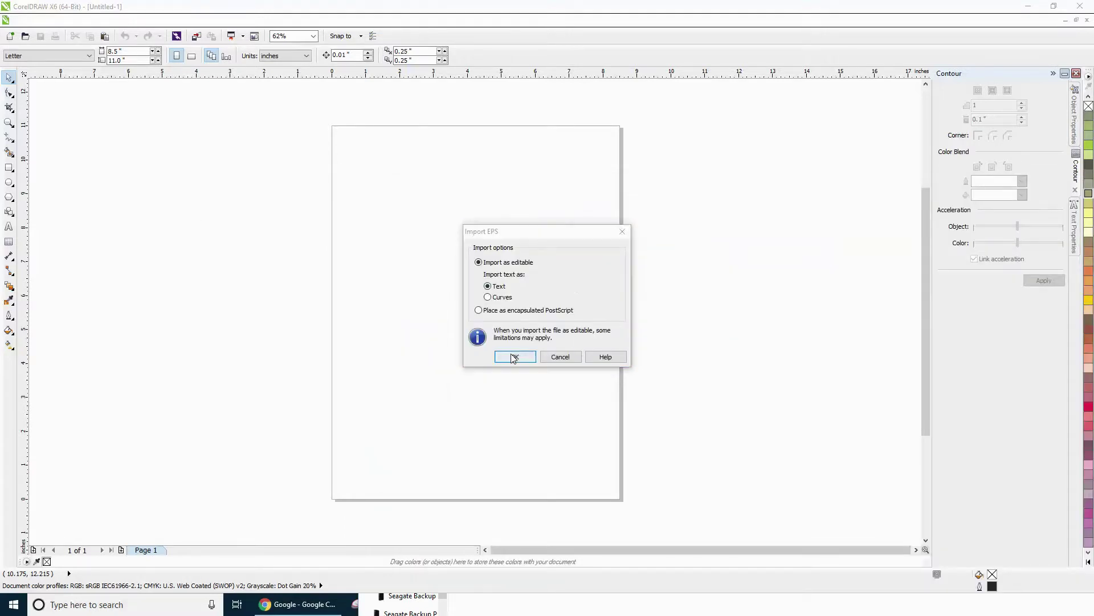
Import the EPS as editable and move the logo up and left.
{"action": "left_click", "coordinate": [513, 358]}
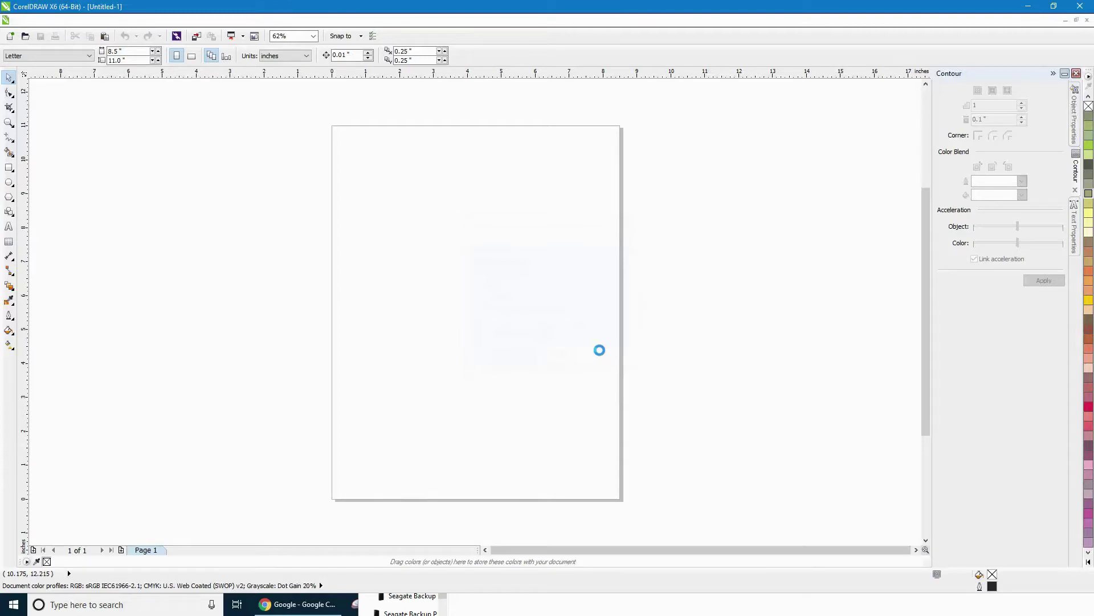
{"action": "scroll", "coordinate": [586, 344], "scroll_direction": "down", "scroll_amount": 1}
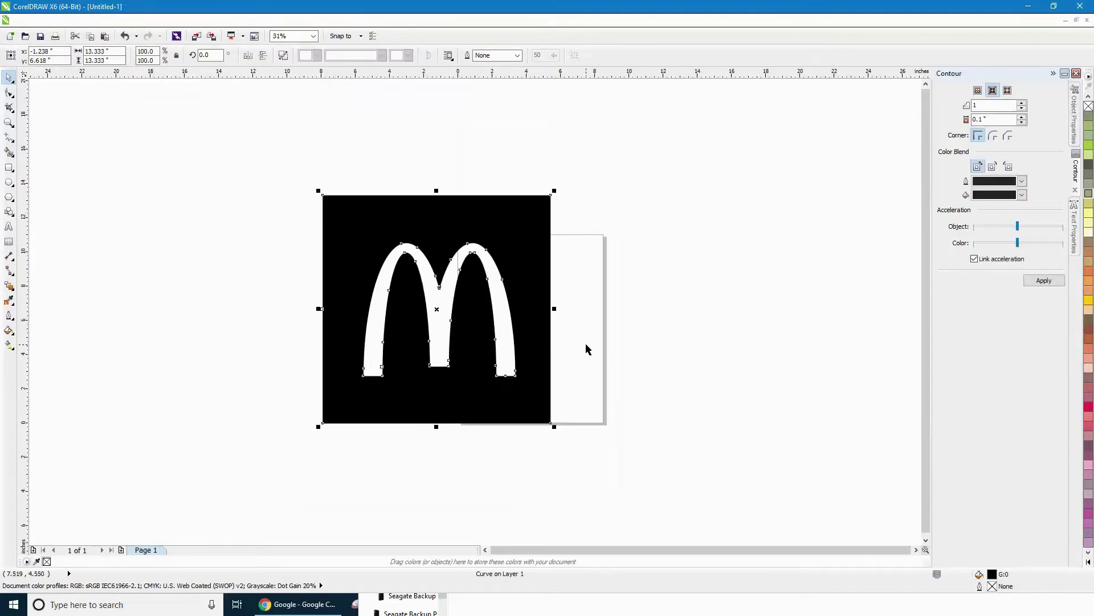
{"action": "left_click", "coordinate": [215, 346]}
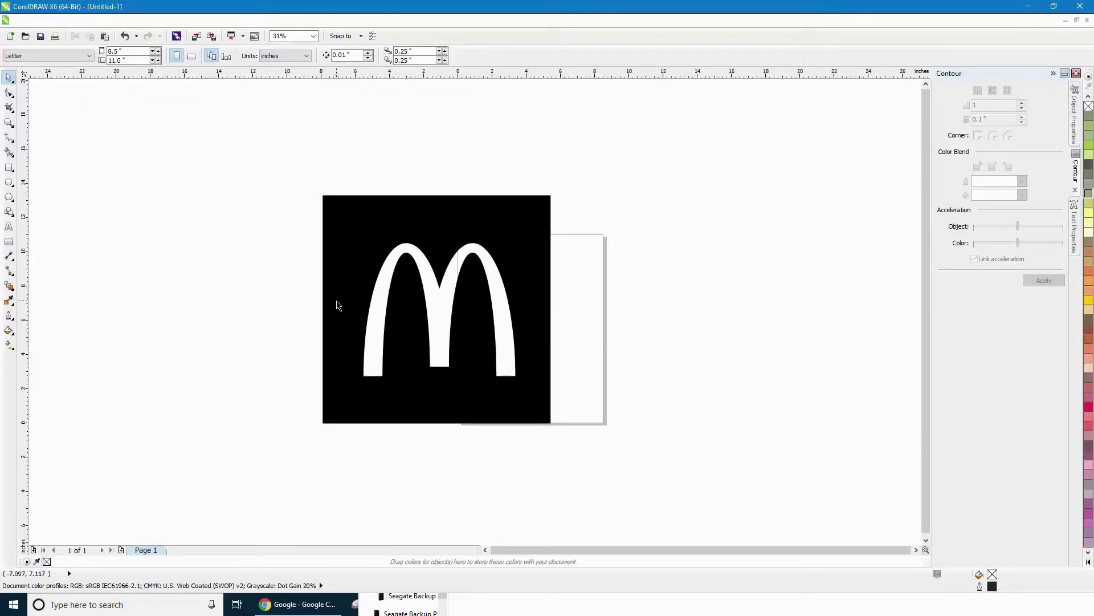
{"action": "left_click_drag", "start_coordinate": [337, 304], "coordinate": [269, 269]}
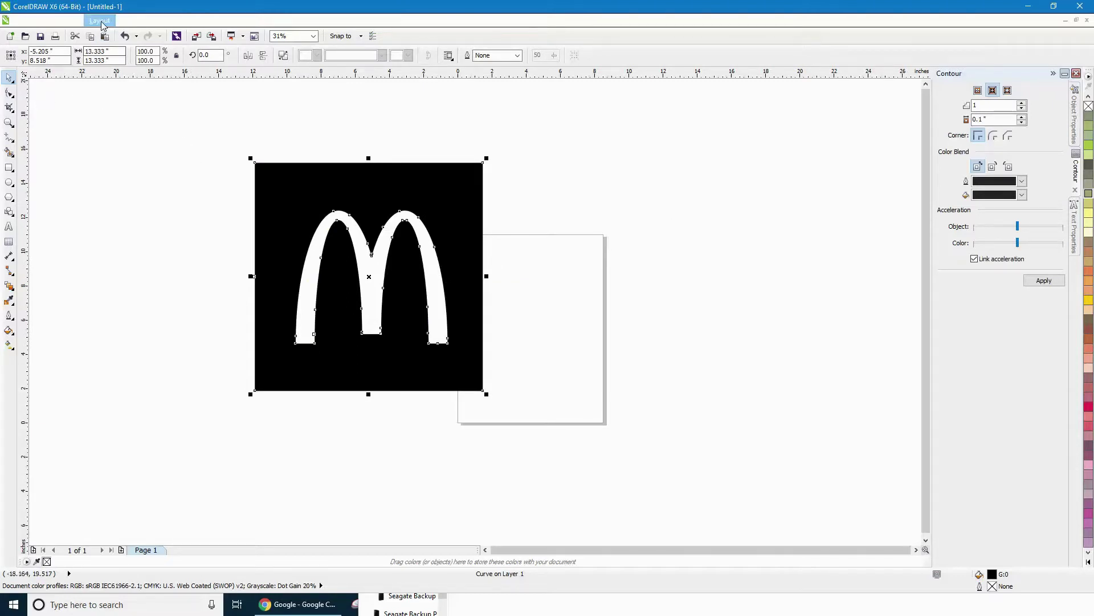
Break the logo curve apart, then drag away and delete the black background square.
{"action": "left_click", "coordinate": [133, 20]}
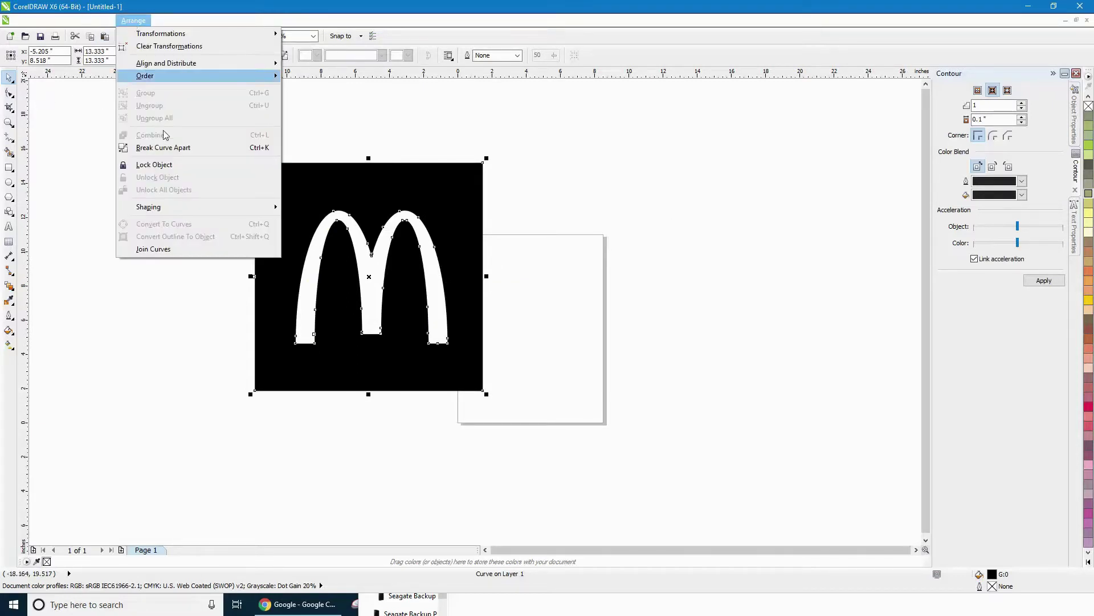
{"action": "left_click", "coordinate": [154, 149]}
{"action": "left_click", "coordinate": [152, 149]}
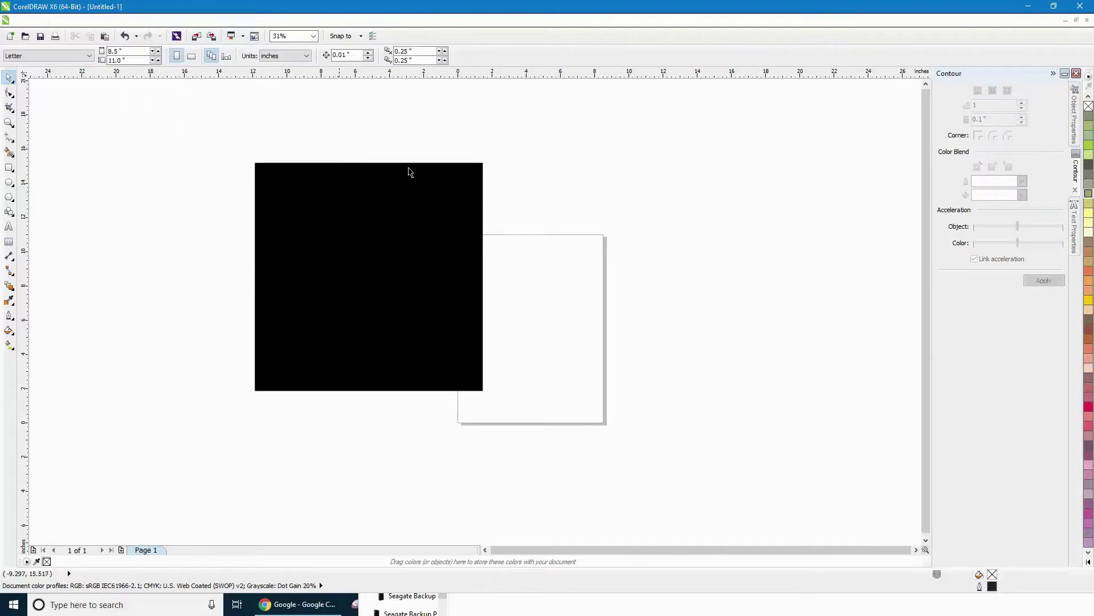
{"action": "left_click_drag", "start_coordinate": [481, 171], "coordinate": [809, 191]}
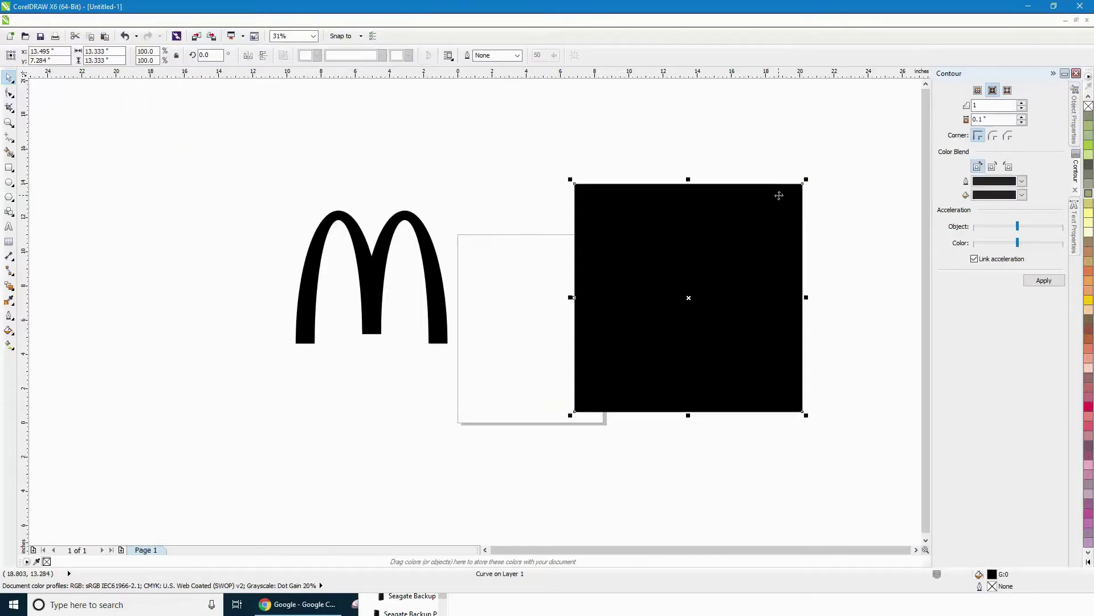
{"action": "right_click", "coordinate": [778, 194]}
{"action": "left_click", "coordinate": [808, 324]}
Check the page size settings unchanged and reposition the black M logo left and down.
{"action": "left_click_drag", "start_coordinate": [174, 144], "coordinate": [631, 418]}
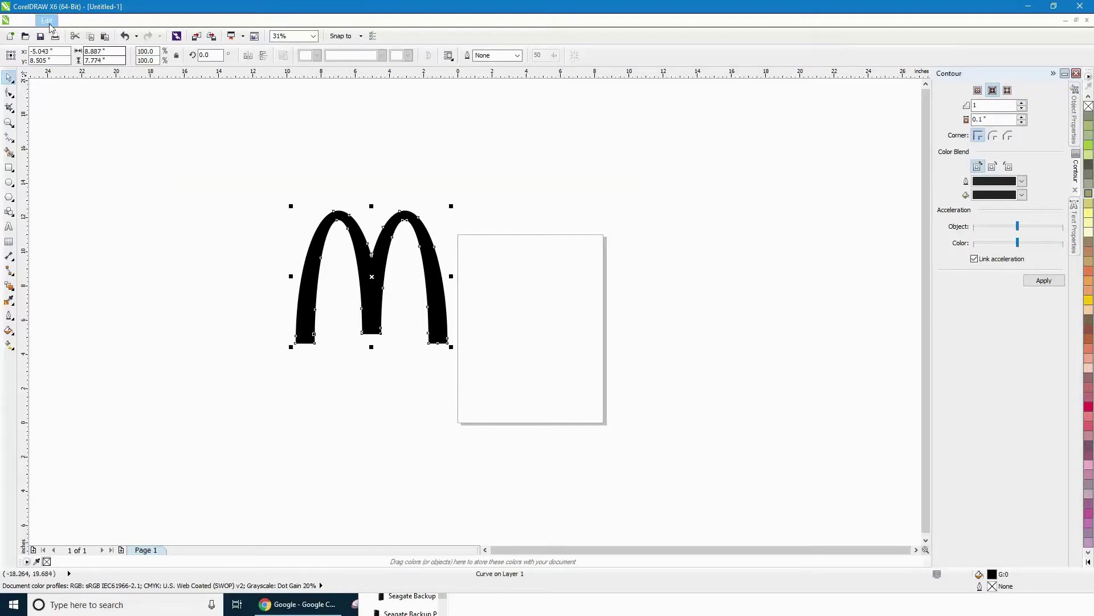
{"action": "left_click", "coordinate": [99, 21]}
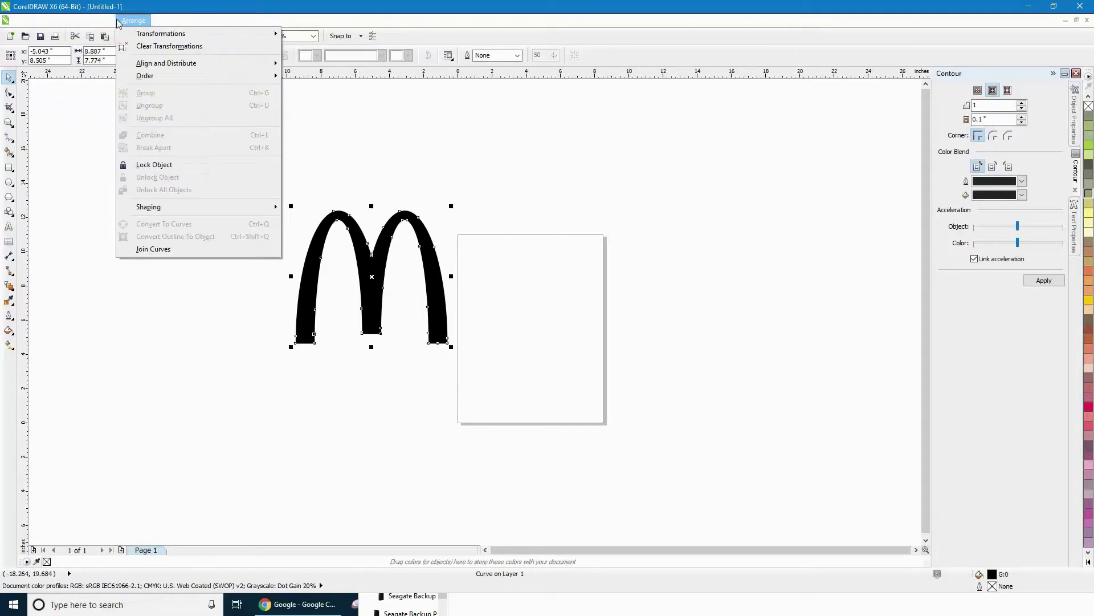
{"action": "left_click", "coordinate": [100, 212]}
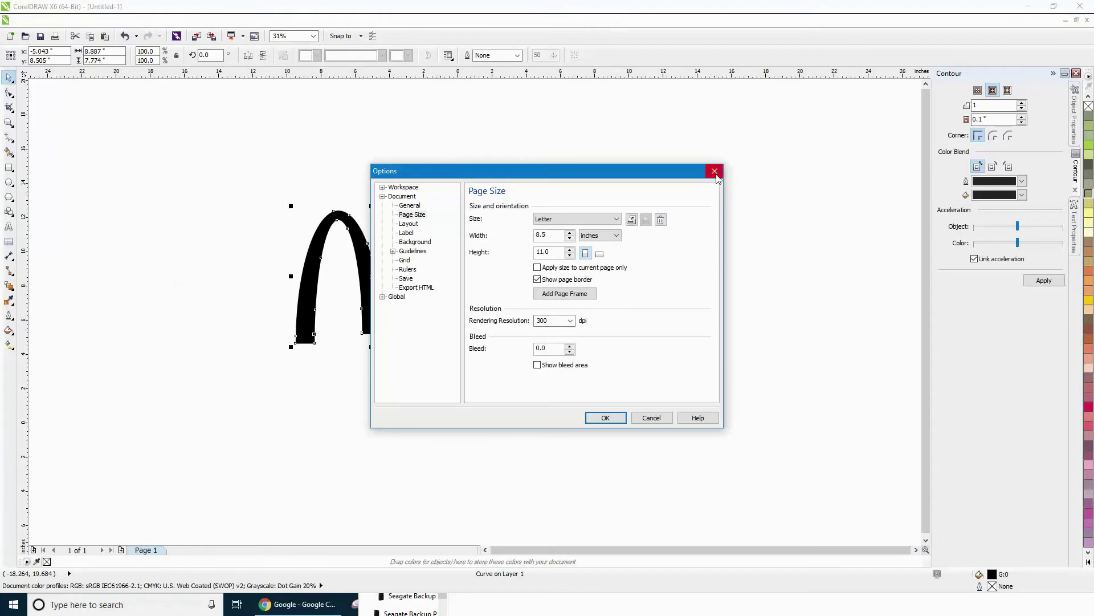
{"action": "left_click", "coordinate": [719, 167]}
{"action": "left_click", "coordinate": [705, 230]}
{"action": "left_click_drag", "start_coordinate": [438, 319], "coordinate": [386, 368]}
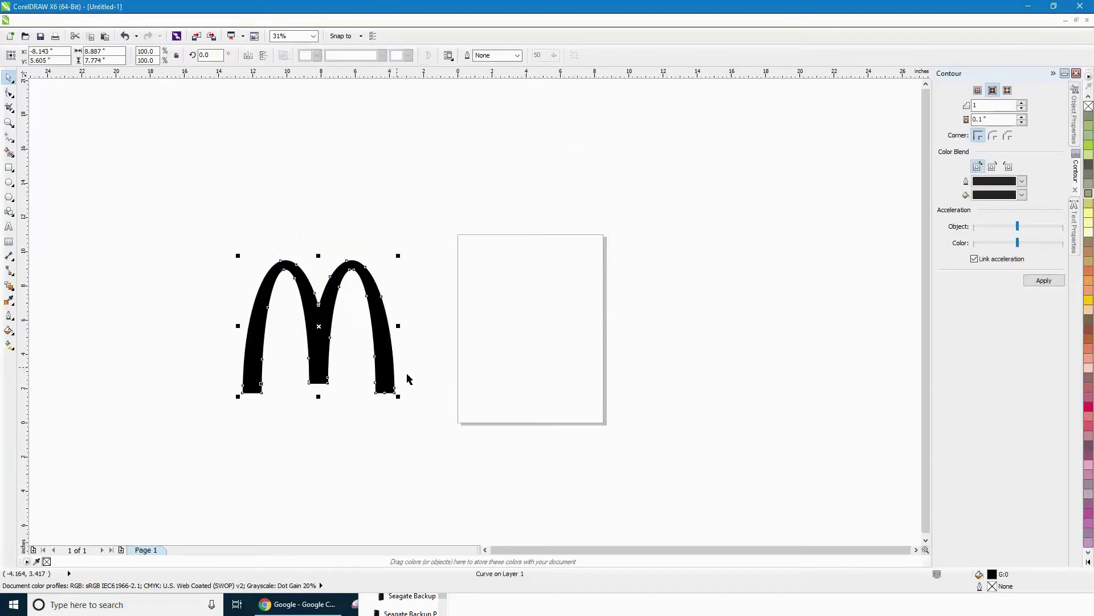
{"action": "left_click", "coordinate": [435, 348]}
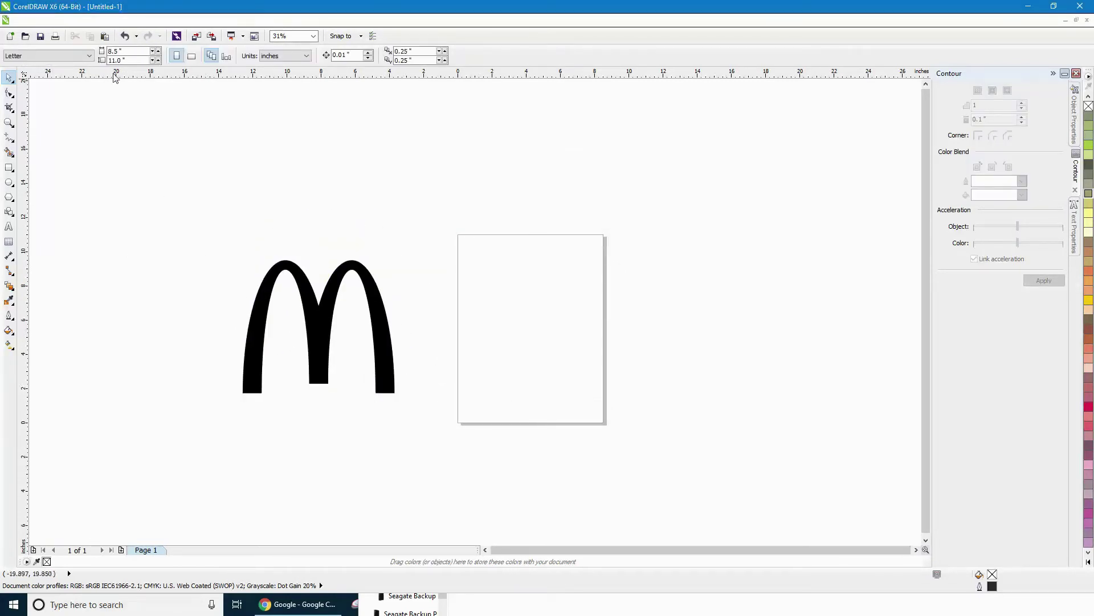
Switch to Wireframe view and scale the M to 226% (about 20.08 × 17.567 in).
{"action": "left_click", "coordinate": [71, 20]}
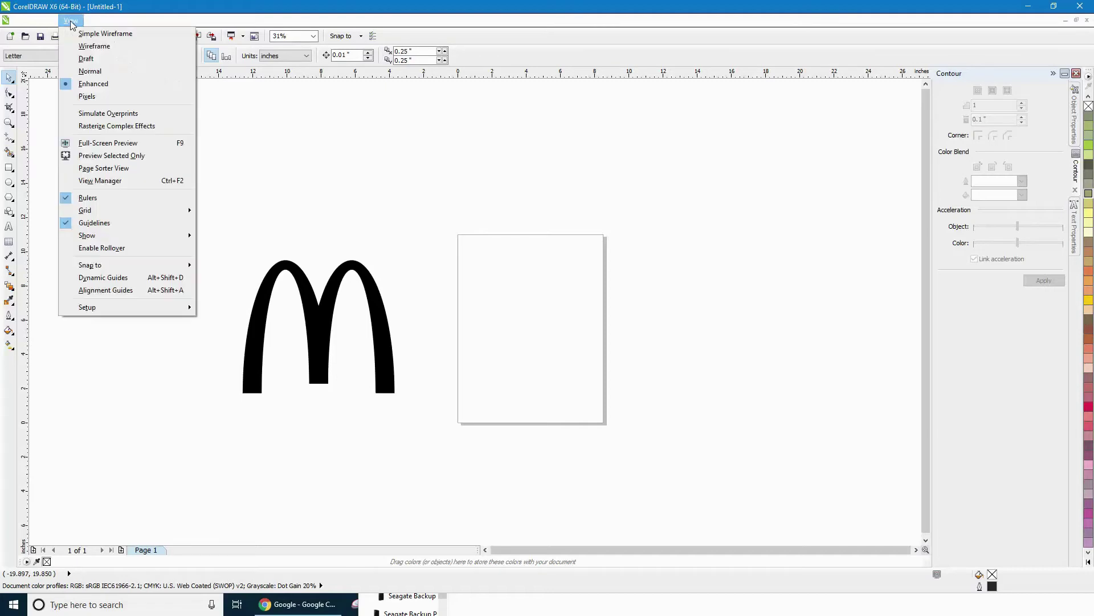
{"action": "left_click", "coordinate": [94, 46]}
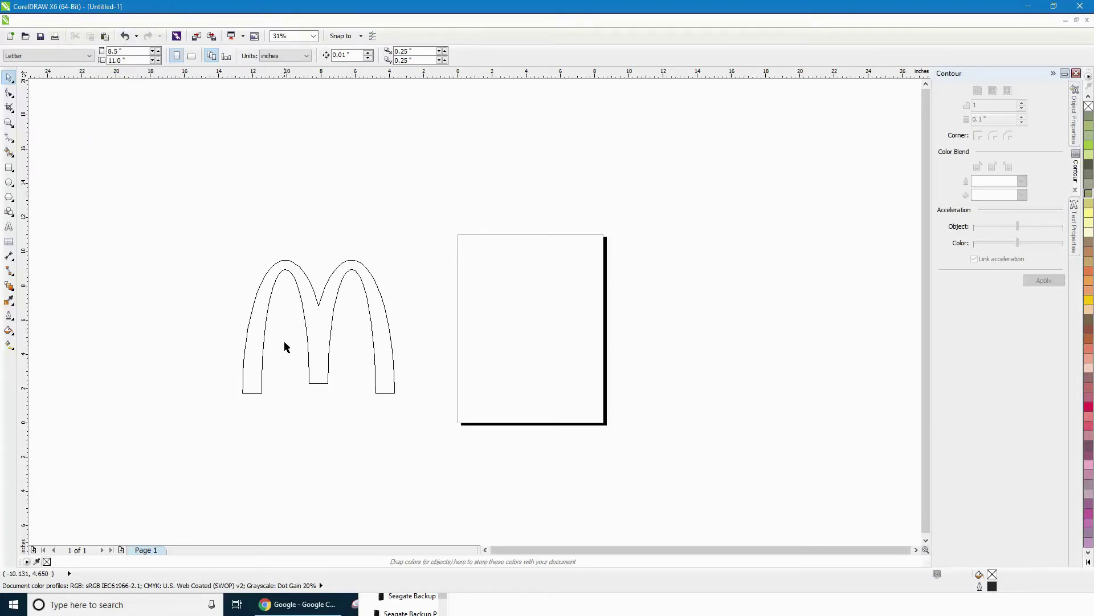
{"action": "scroll", "coordinate": [280, 350], "scroll_direction": "up", "scroll_amount": 4}
{"action": "scroll", "coordinate": [287, 346], "scroll_direction": "down", "scroll_amount": 4}
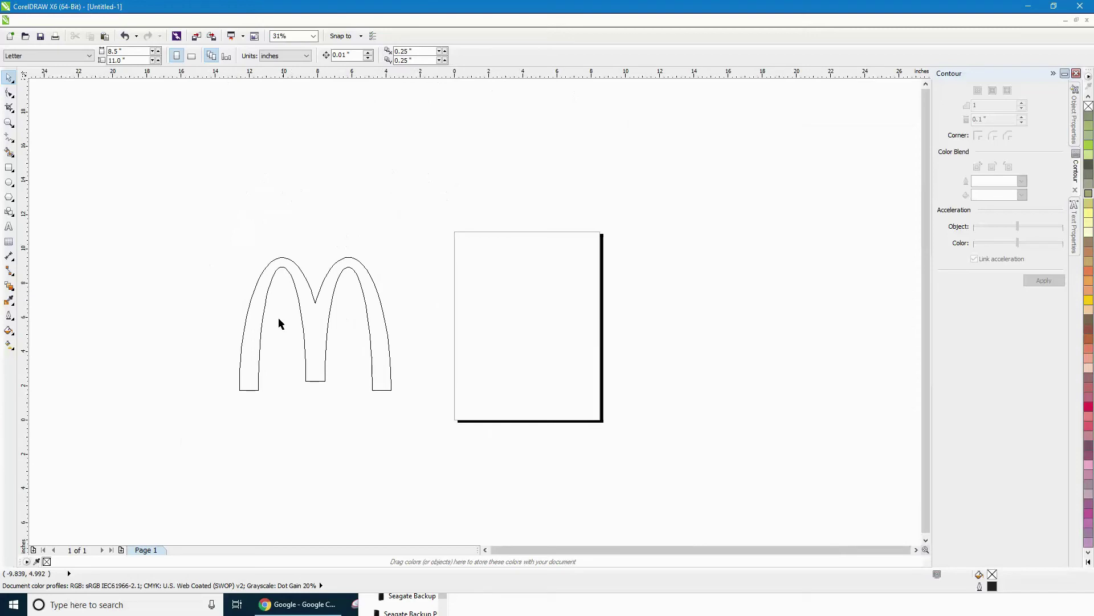
{"action": "left_click_drag", "start_coordinate": [197, 242], "coordinate": [416, 413]}
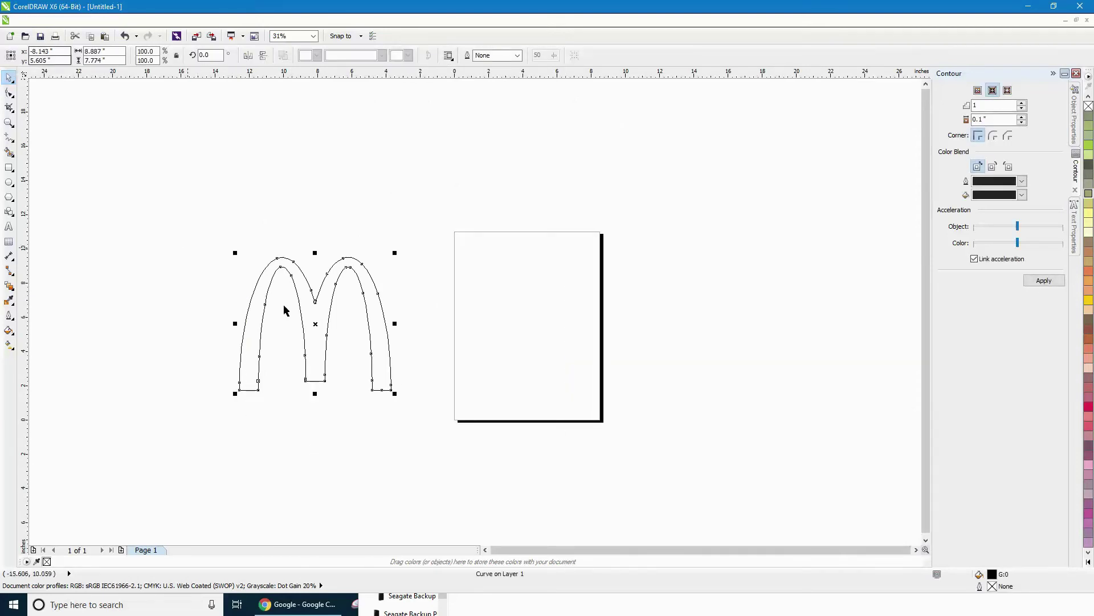
{"action": "left_click_drag", "start_coordinate": [395, 253], "coordinate": [619, 165]}
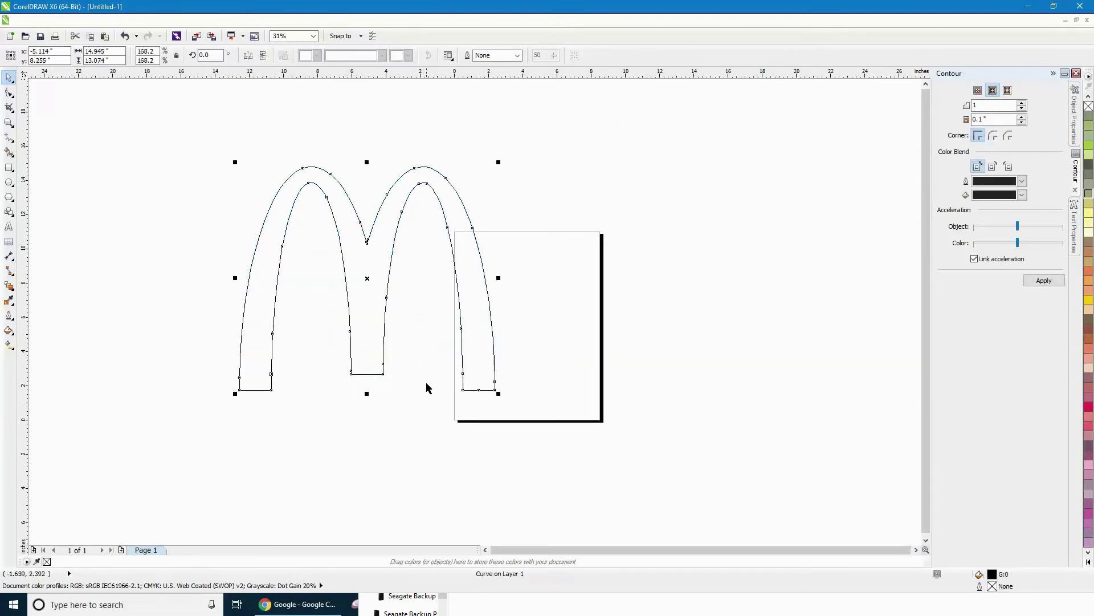
{"action": "left_click_drag", "start_coordinate": [500, 391], "coordinate": [642, 478]}
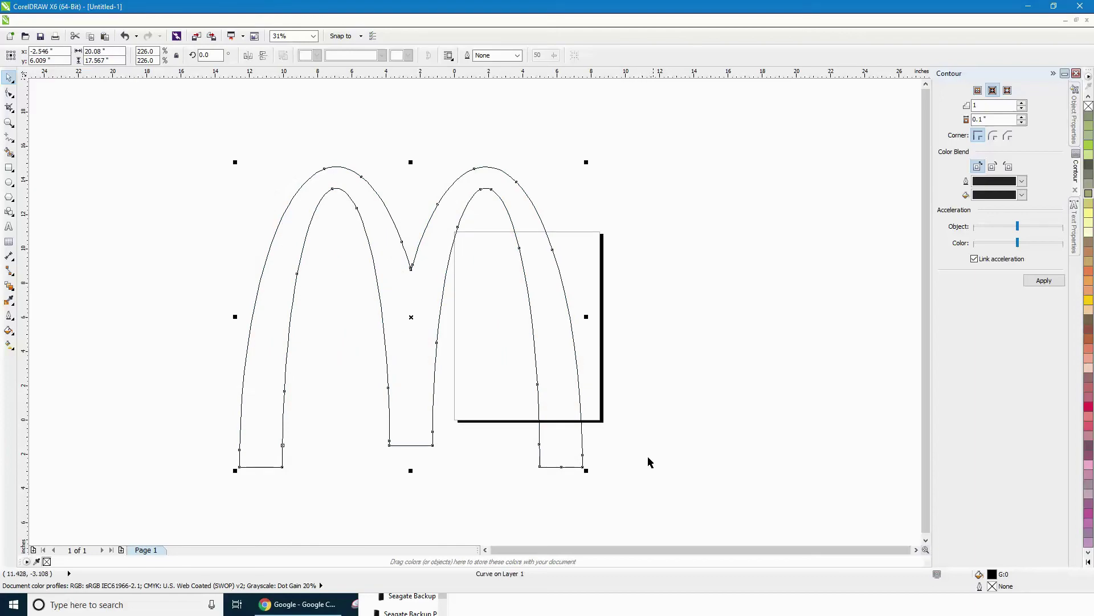